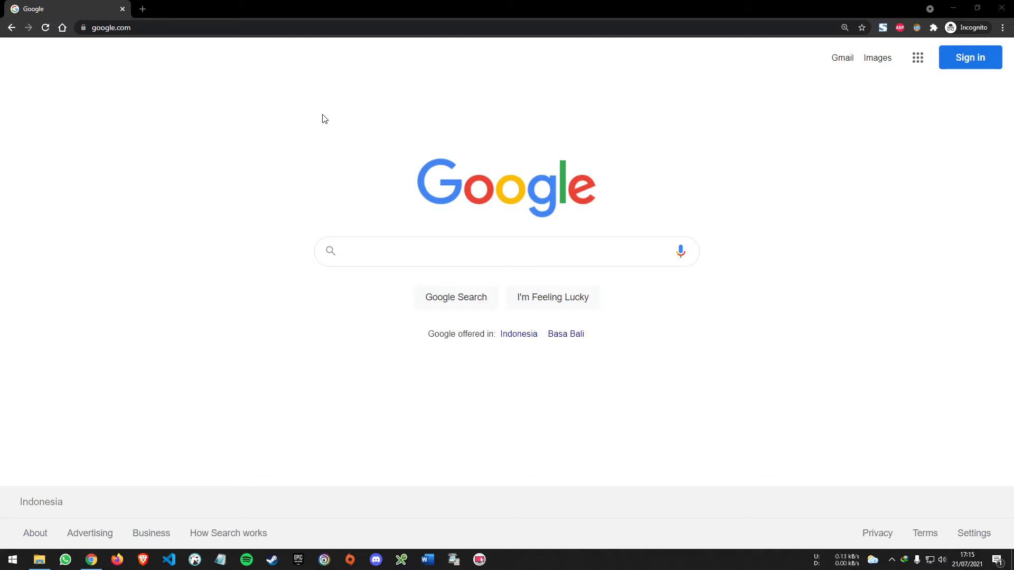
Search Google for "mailspring" and open the official getmailspring.com website
click(381, 247)
text(mailspring)
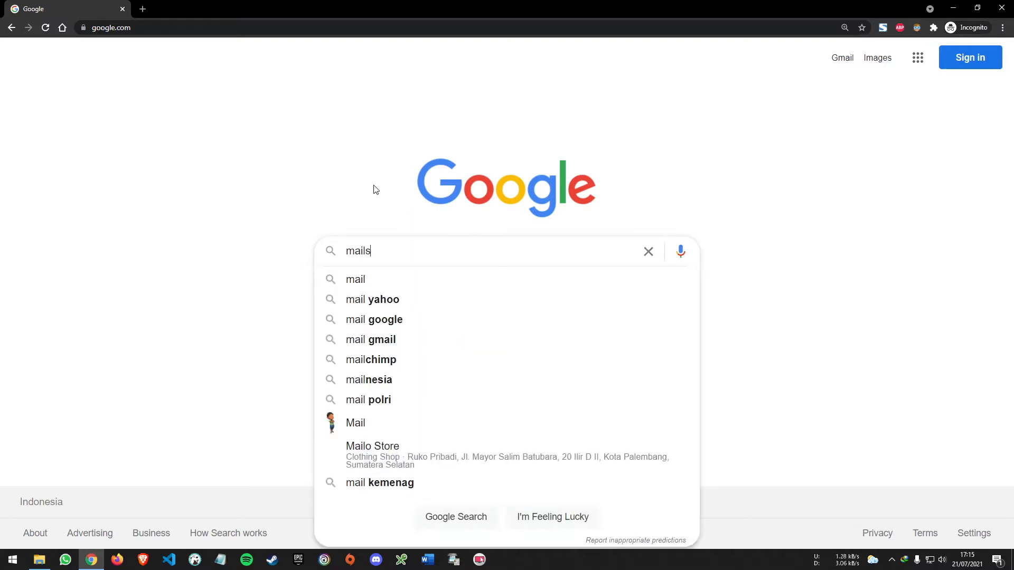
key(Return)
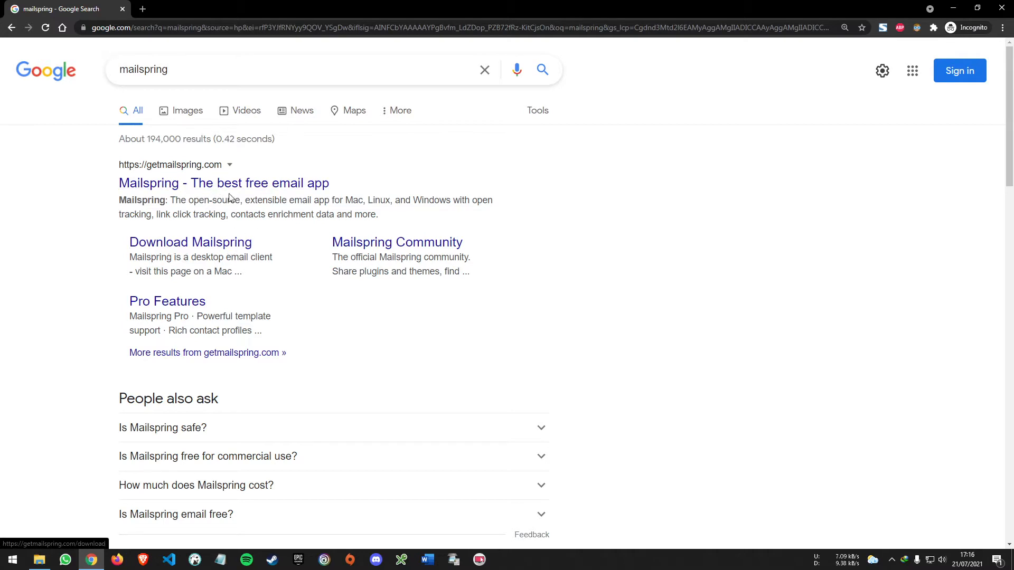
click(268, 186)
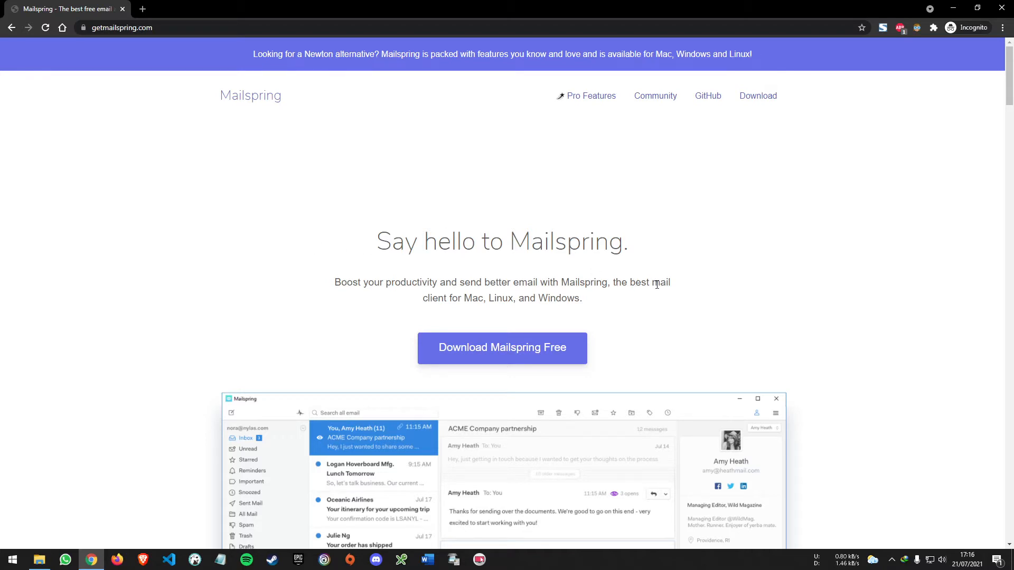
Download the free Mailspring installer as MailspringSetup_2.exe to D:\Download\Programs and move the progress window aside
click(571, 354)
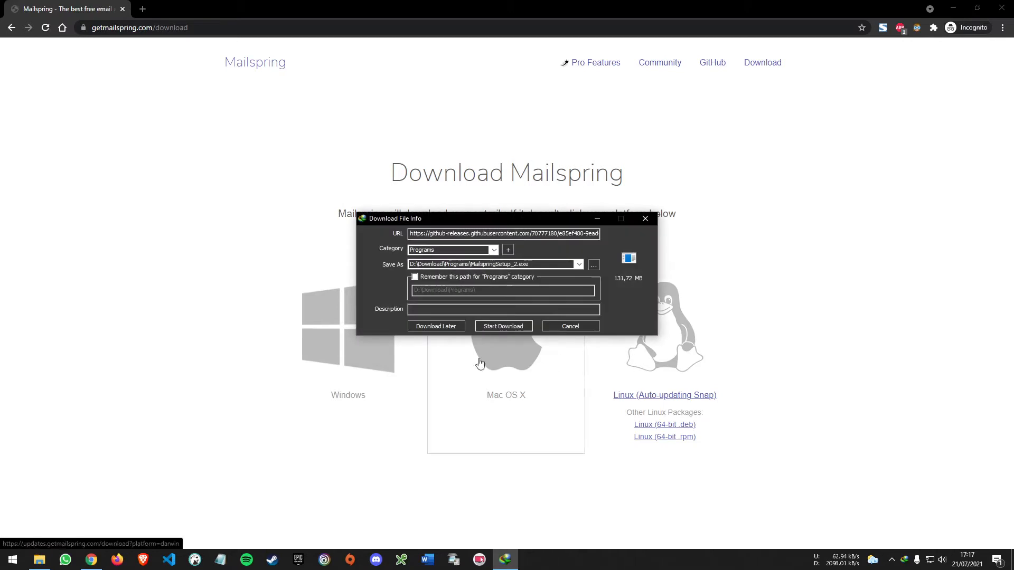
drag(513, 223, 514, 129)
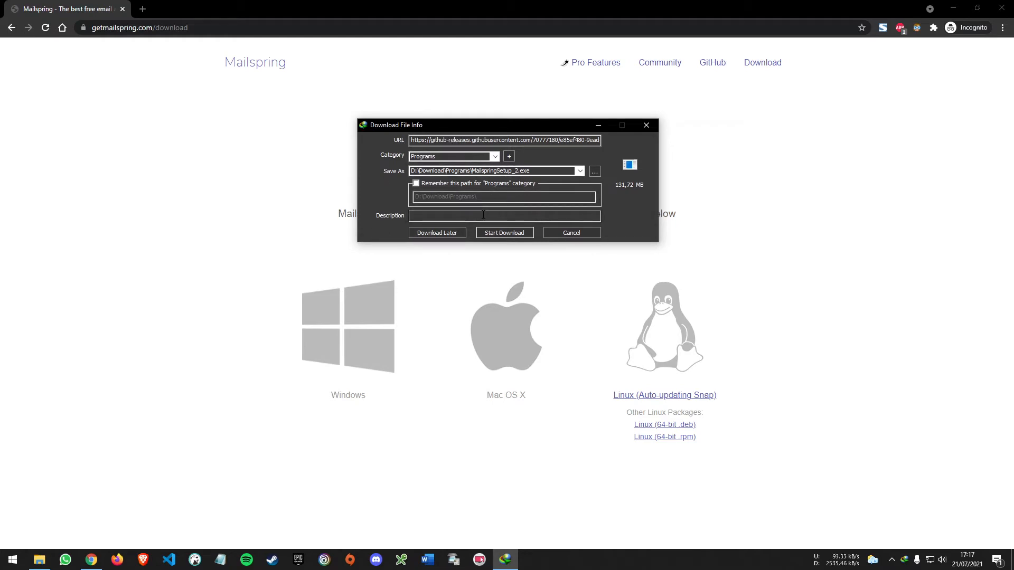
click(515, 233)
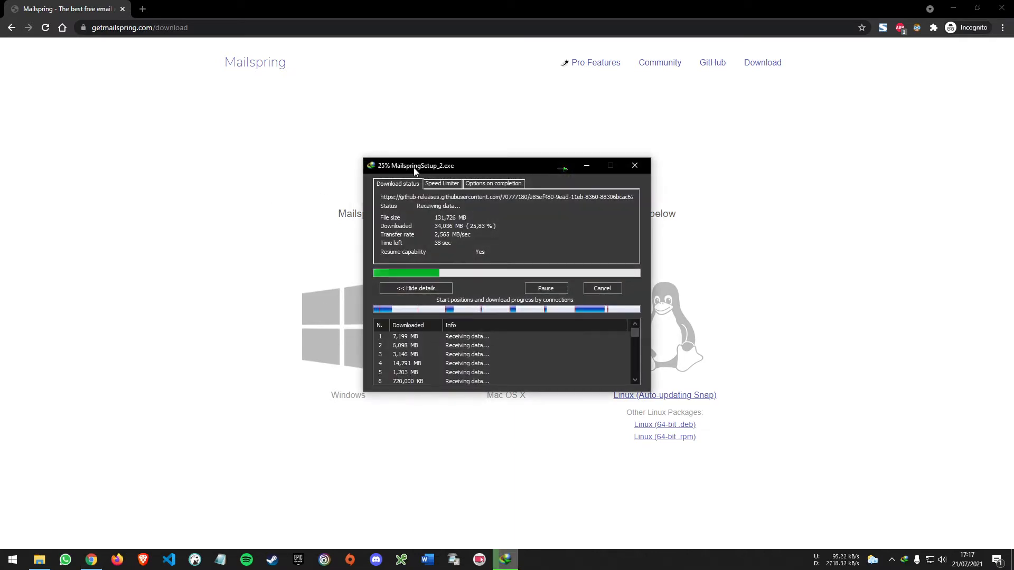
drag(415, 171, 693, 117)
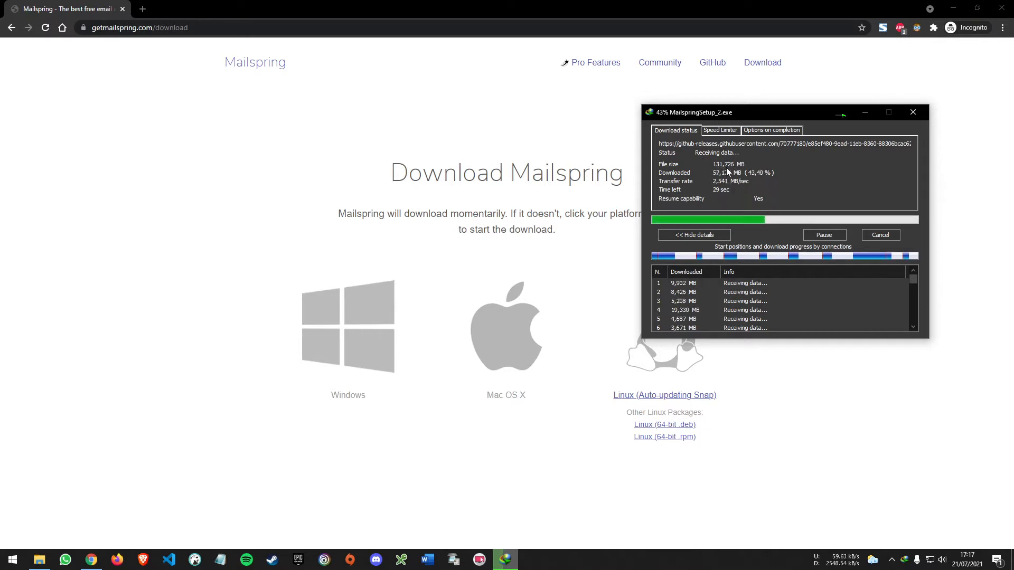
drag(734, 114, 802, 65)
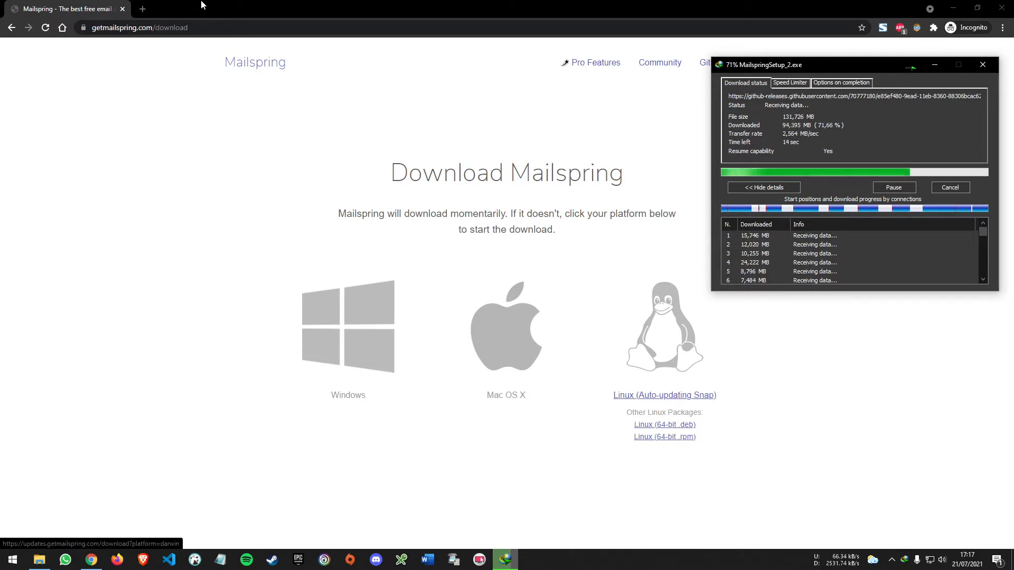
Search the web for "mail client" in a new browser tab
click(143, 9)
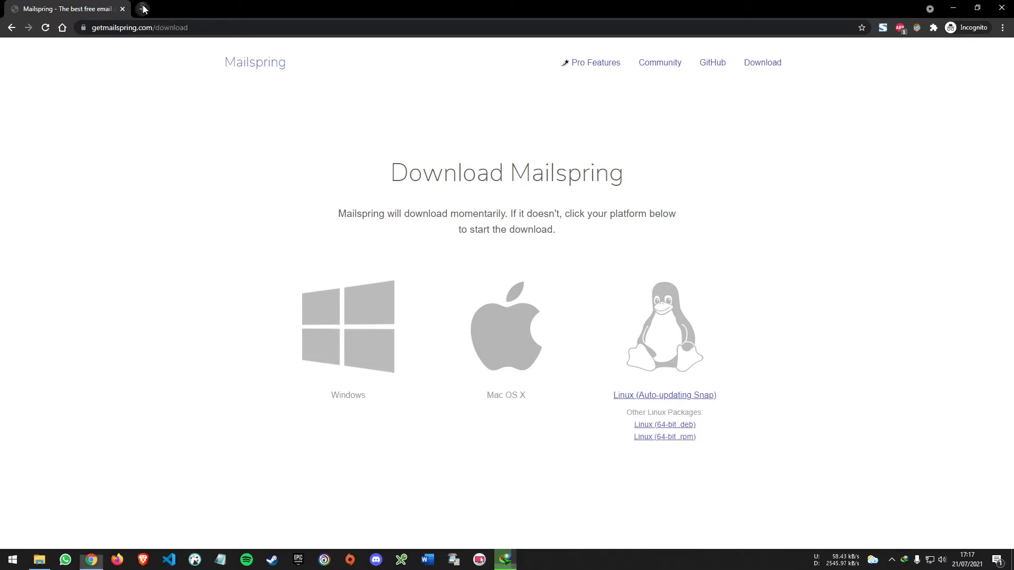
click(144, 8)
text(mail clien)
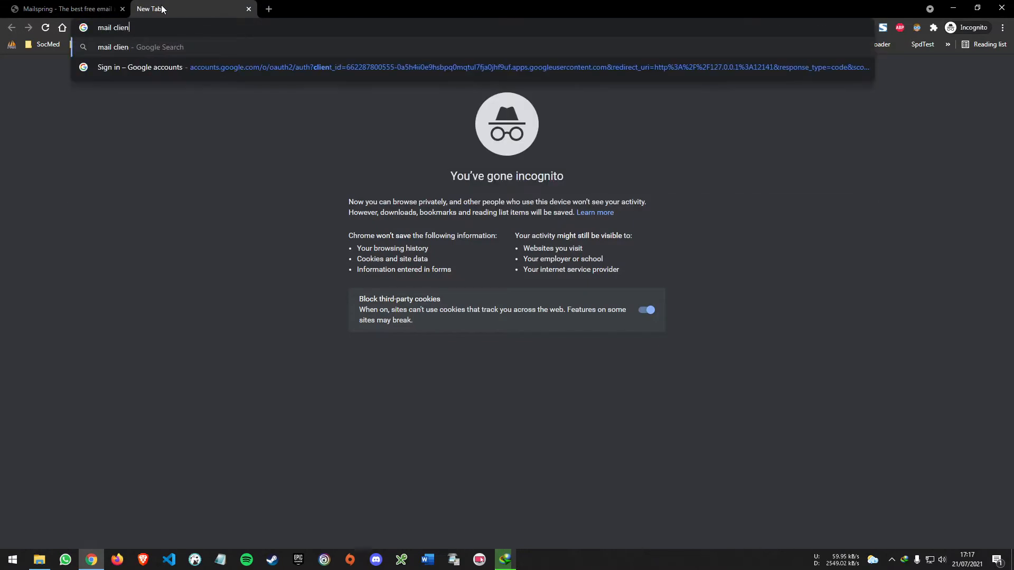
text(t)
key(Return)
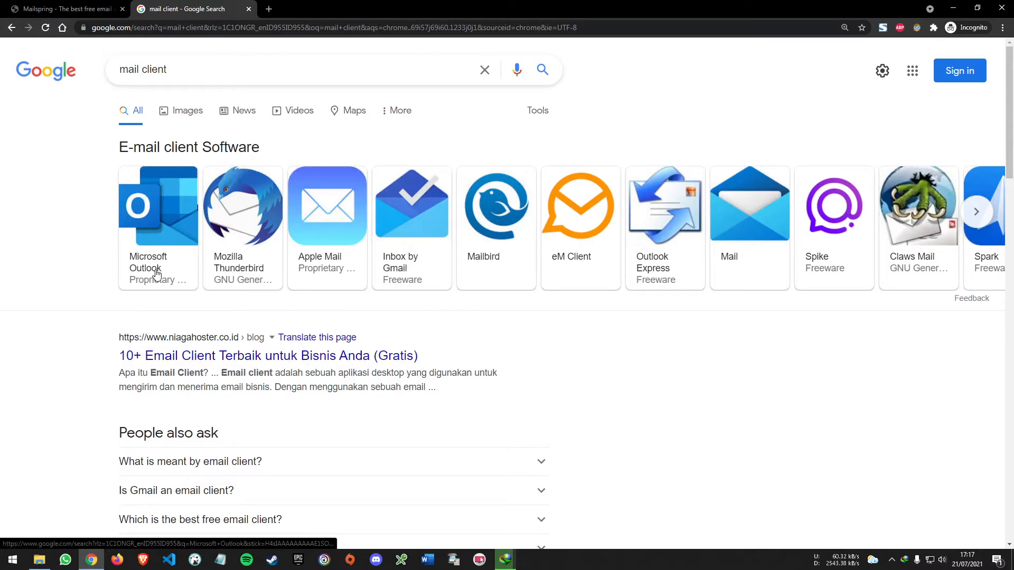
Search Windows for the built-in "mail" app, then dismiss the search
key(super)
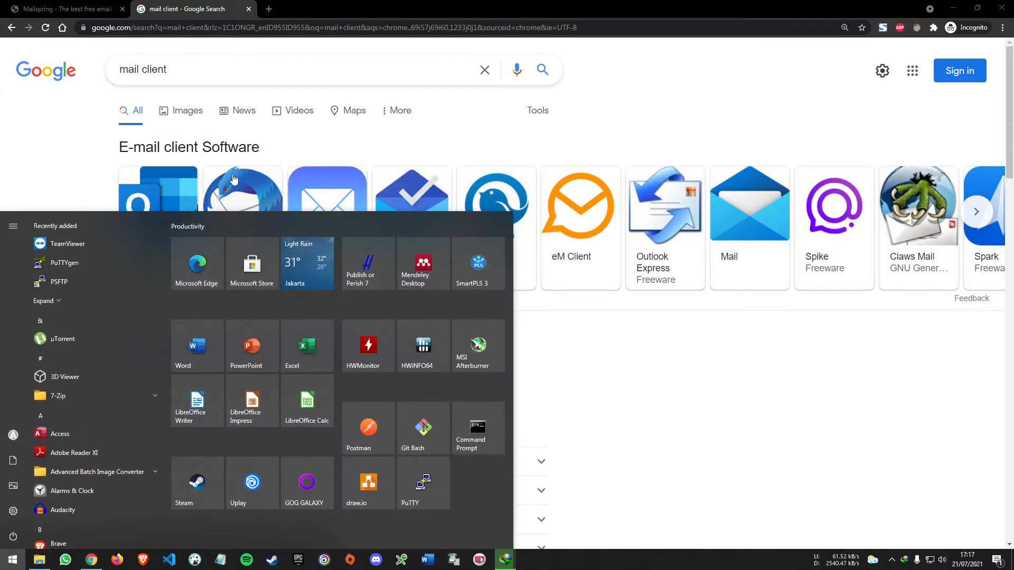
text(mail)
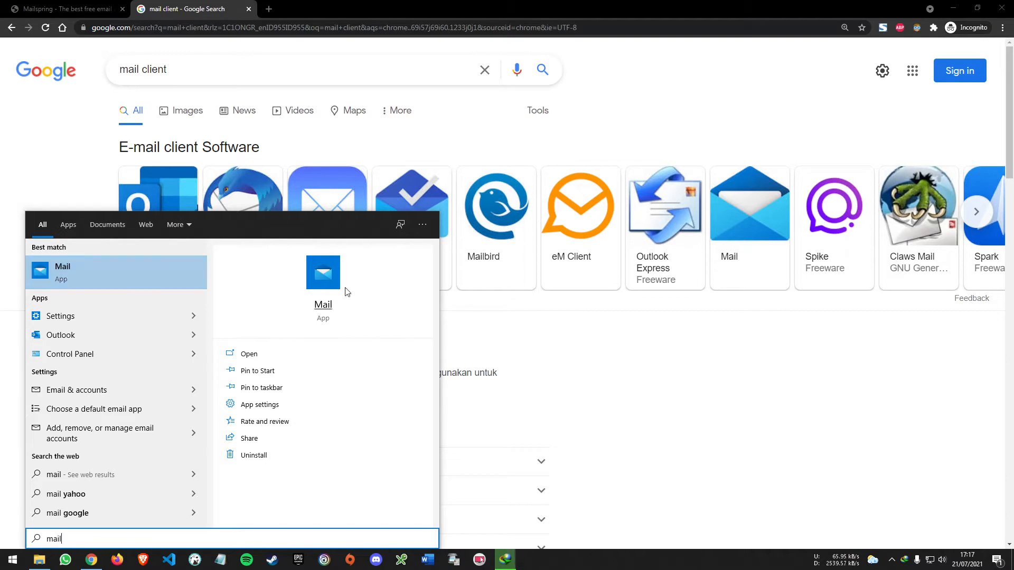
click(700, 388)
Run the downloaded MailspringSetup_2.exe and reposition the account connection window
click(504, 563)
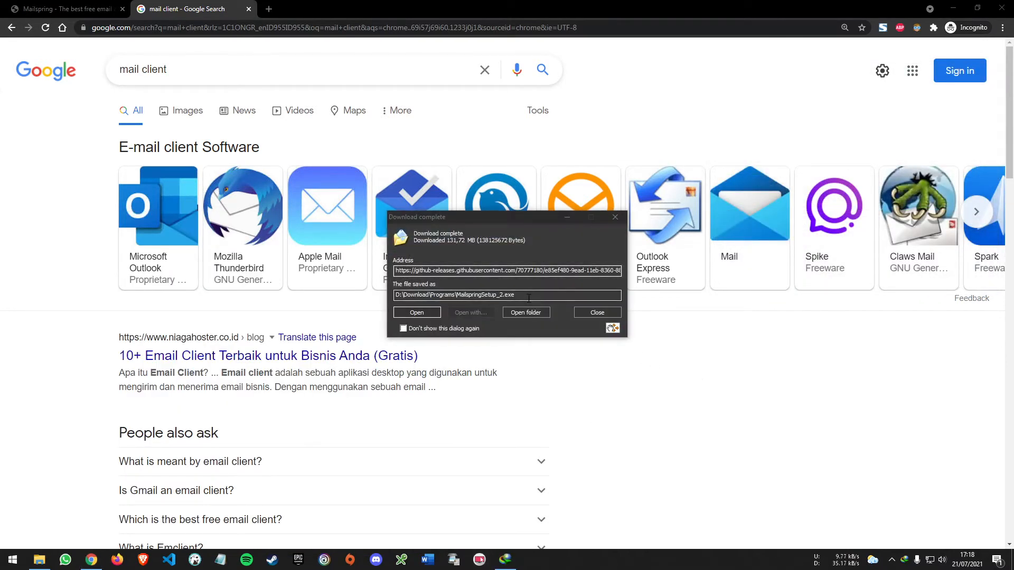
click(436, 312)
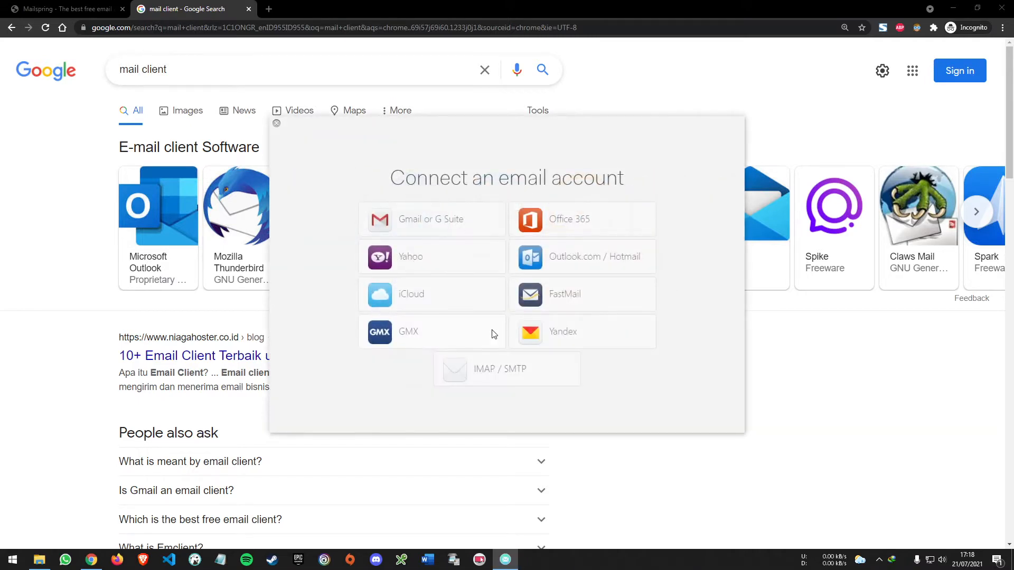
drag(408, 124, 421, 142)
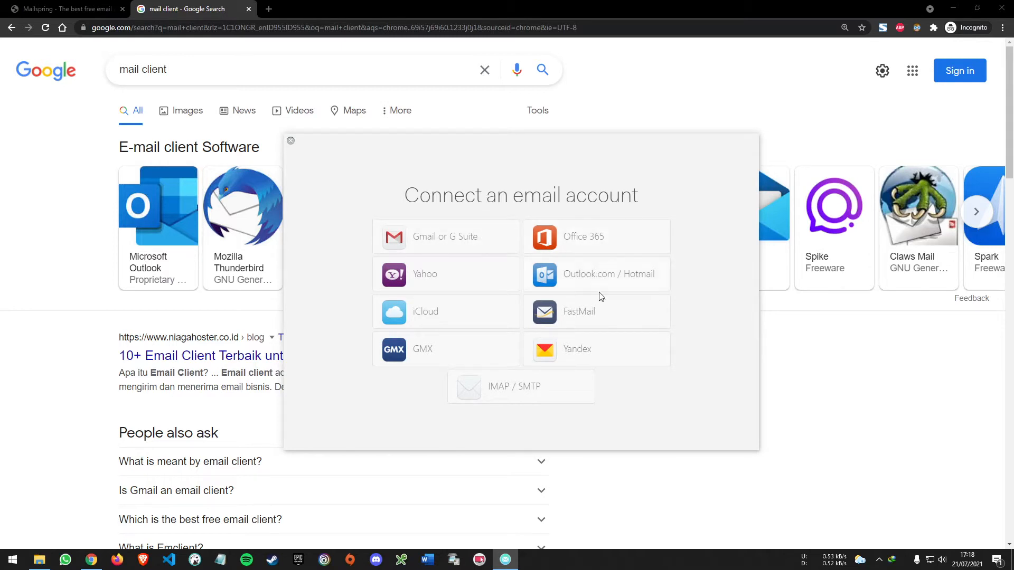
Connect a Gmail account by choosing the Google account, allowing Mailspring access, and returning to the Mailspring setup window
click(453, 238)
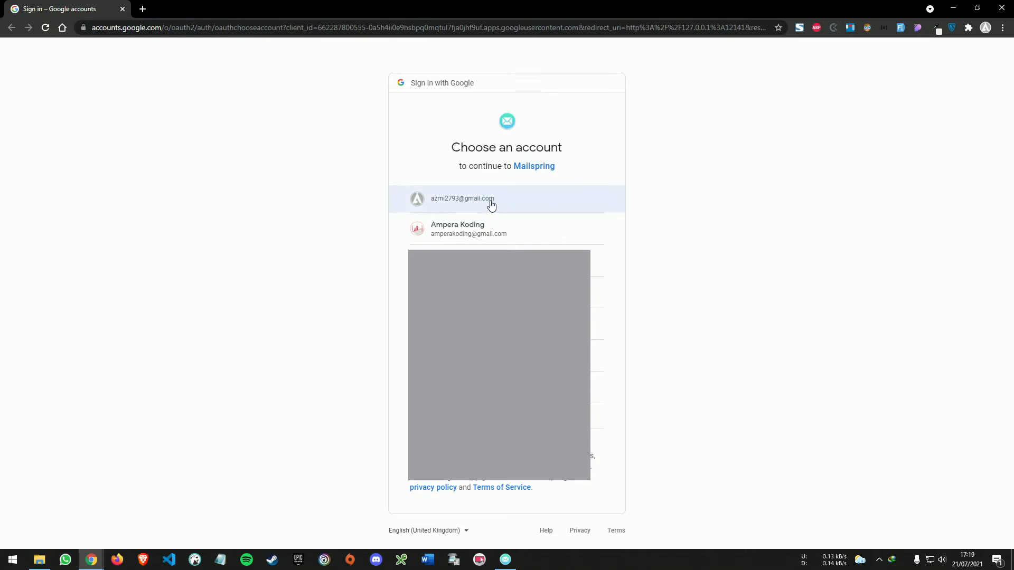
click(536, 199)
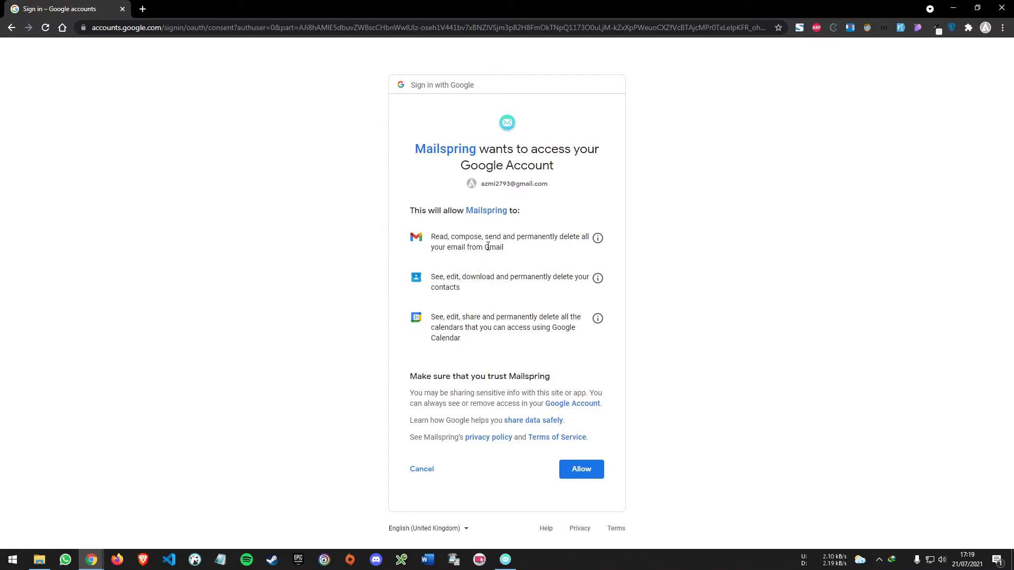
click(588, 473)
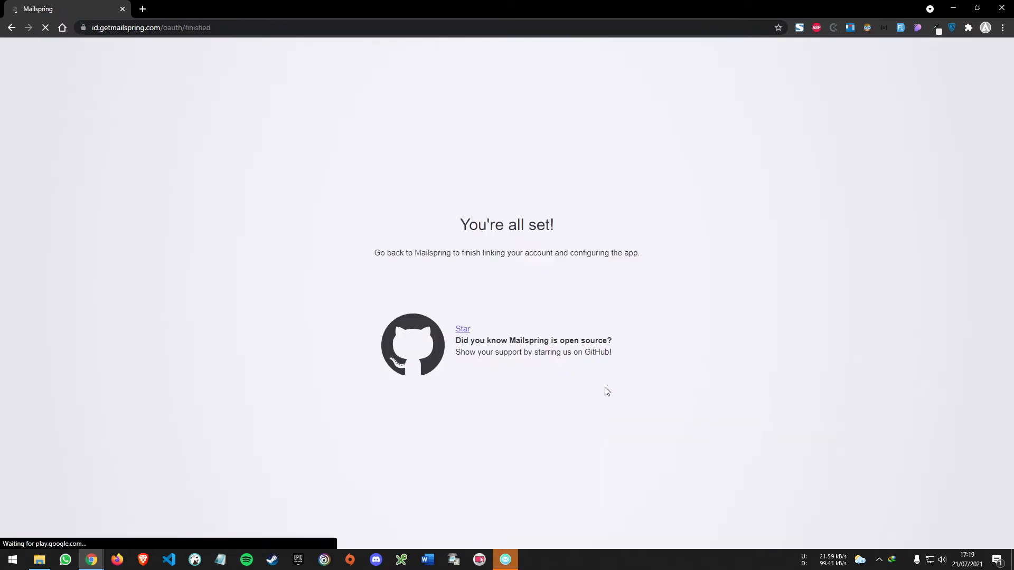
drag(458, 225, 597, 228)
click(513, 556)
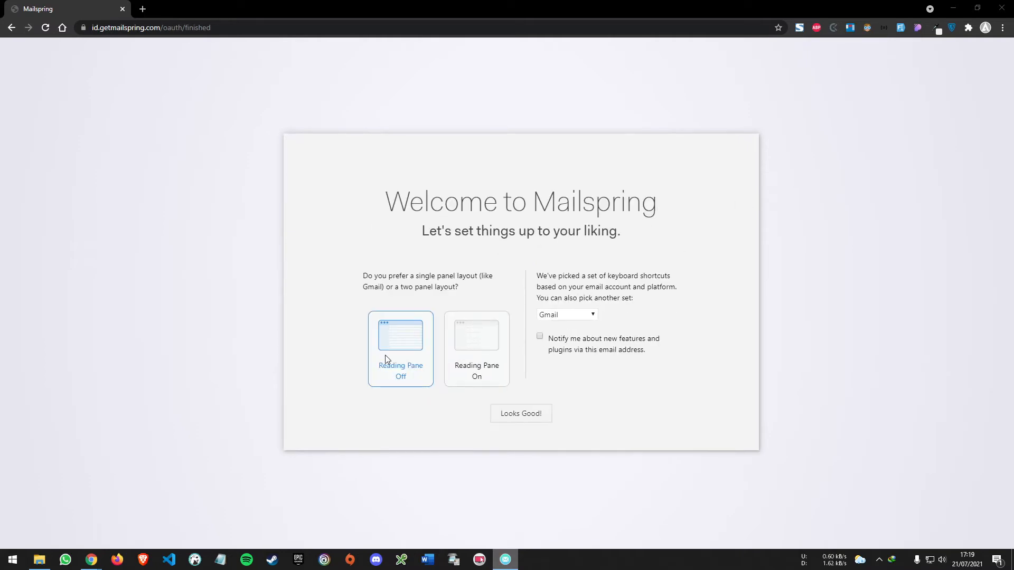
Compare both panel layouts, choose Reading Pane Off with the Gmail shortcut set, and finish the Mailspring setup
click(480, 350)
click(405, 349)
click(470, 346)
click(405, 353)
click(487, 343)
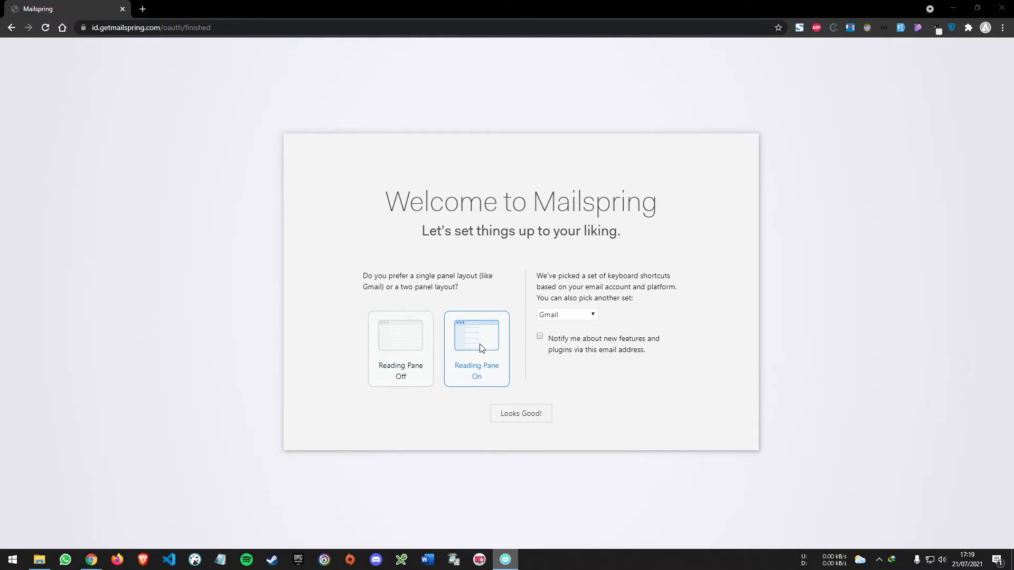
click(399, 349)
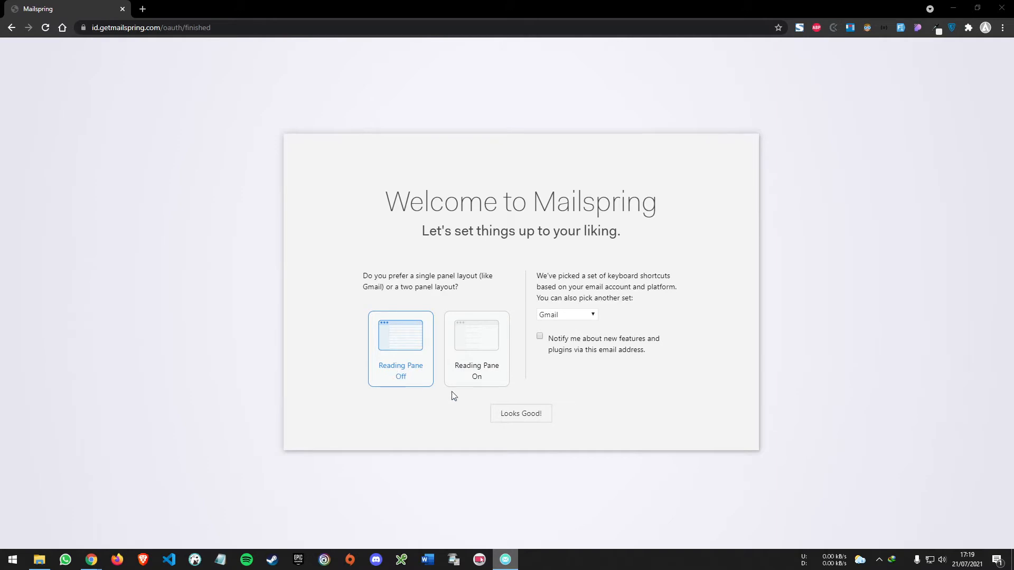
click(531, 417)
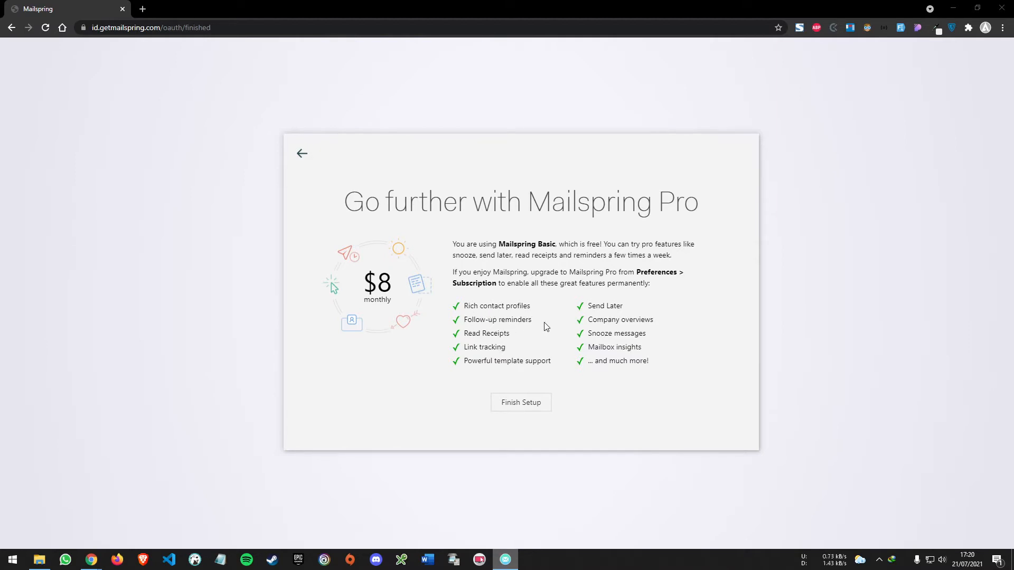
click(530, 404)
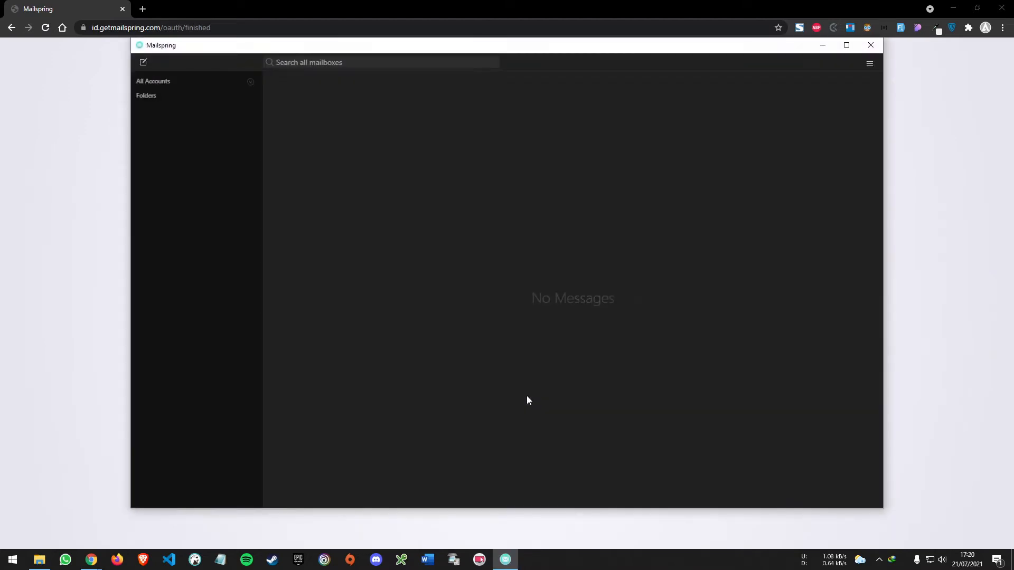
Open the account's Inbox and show the message loading progress
drag(321, 48, 333, 66)
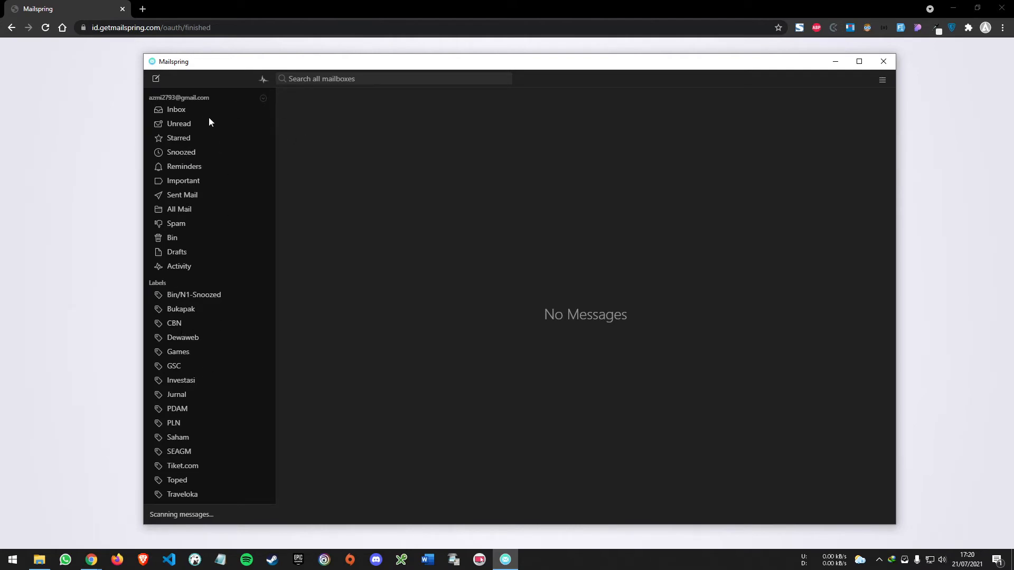
click(182, 109)
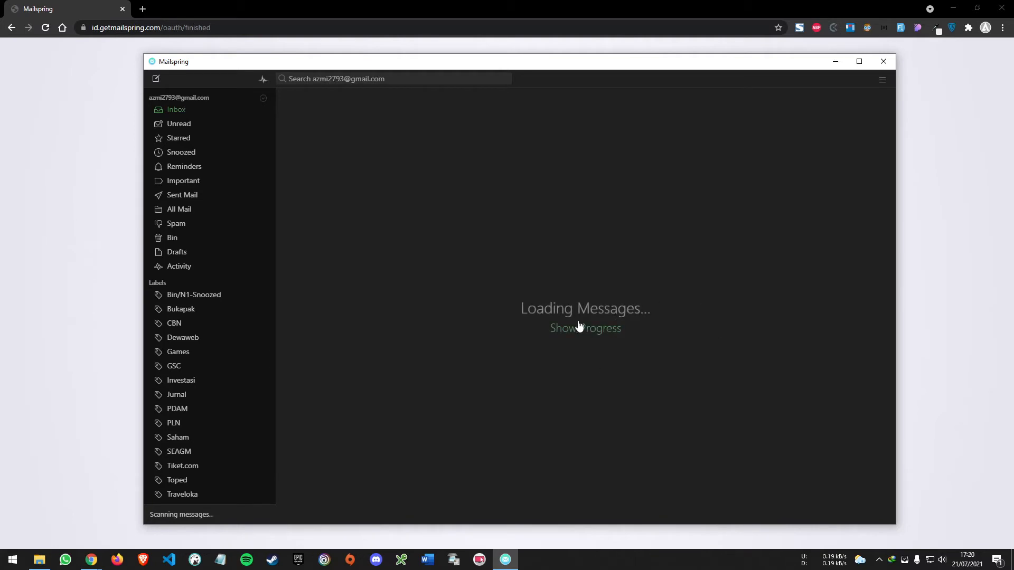
click(570, 328)
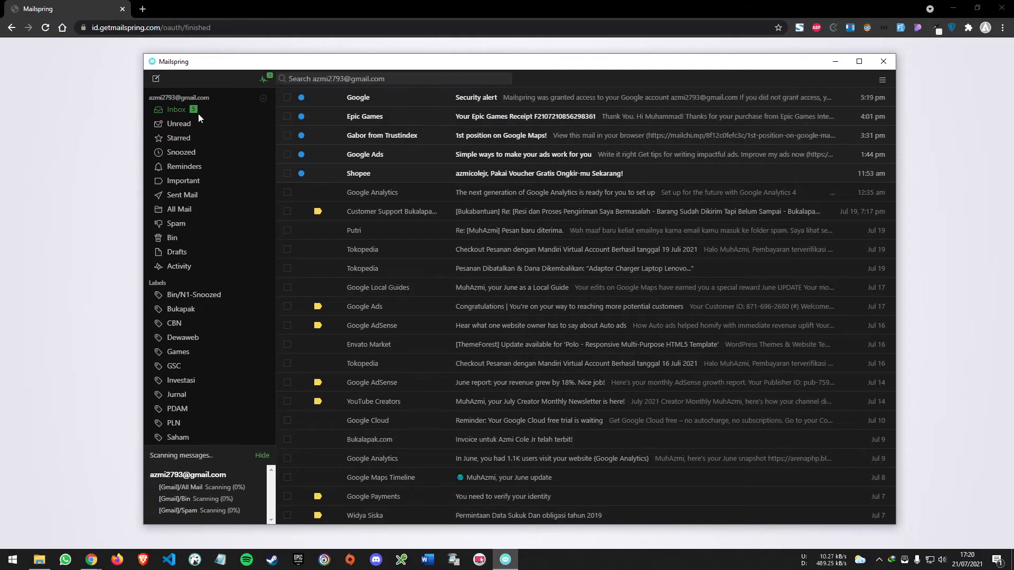
Compose a new message and enter the recipient's e-mail address
click(155, 79)
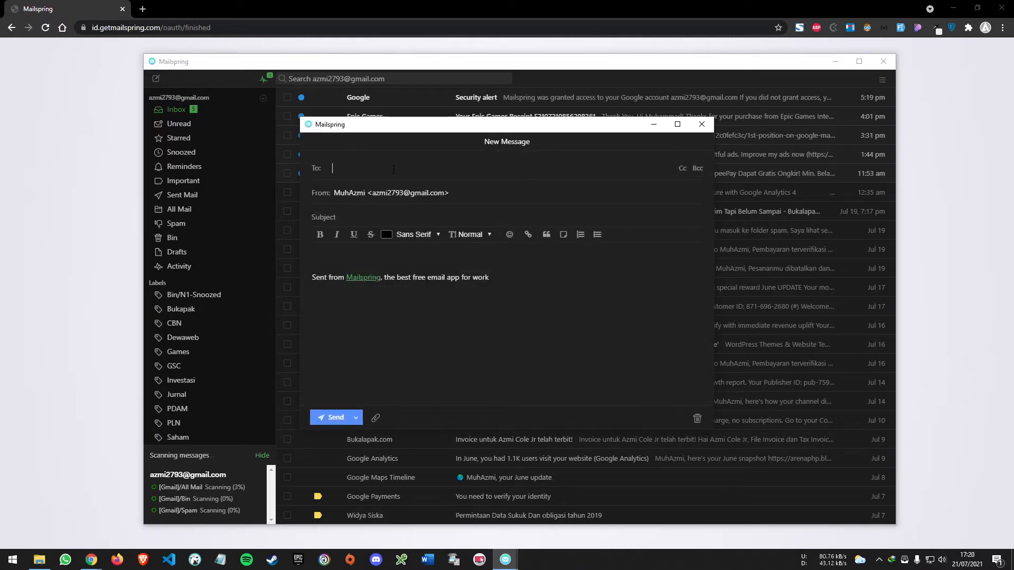
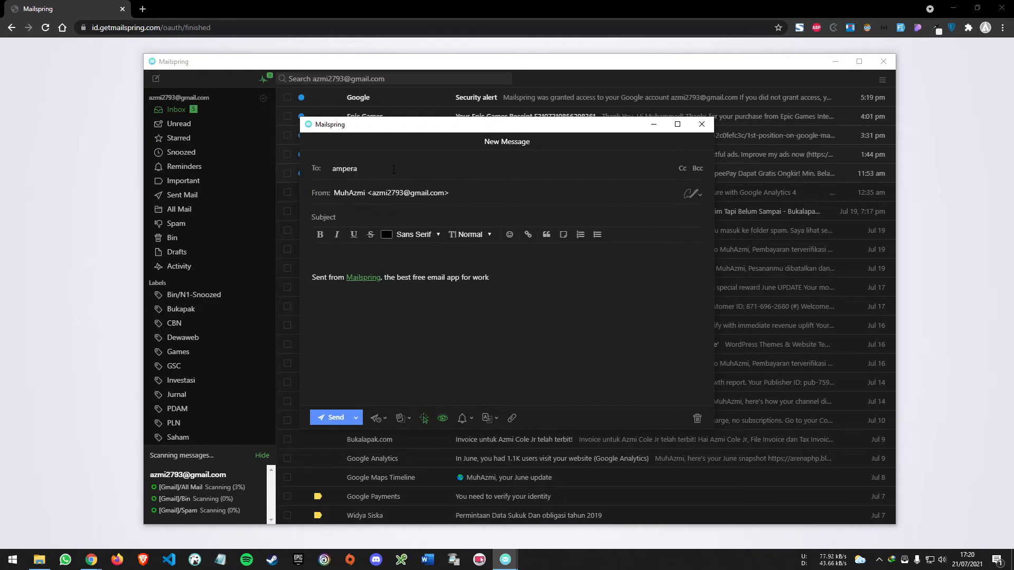
Set the message subject to "Percobaan kirim email dari mailspring"
click(373, 221)
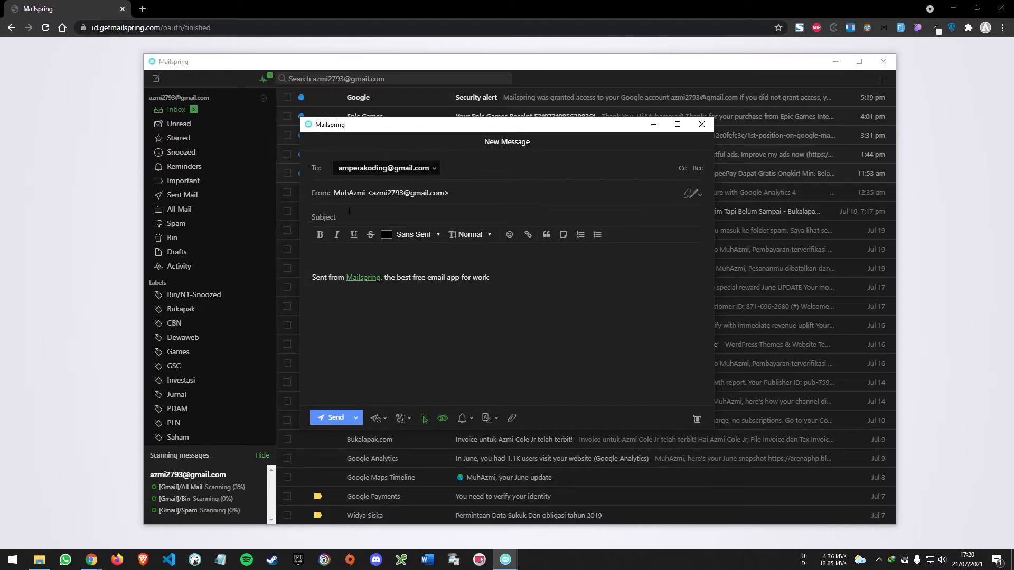
text(Percobaan kirim email dari mailspring)
key(Tab)
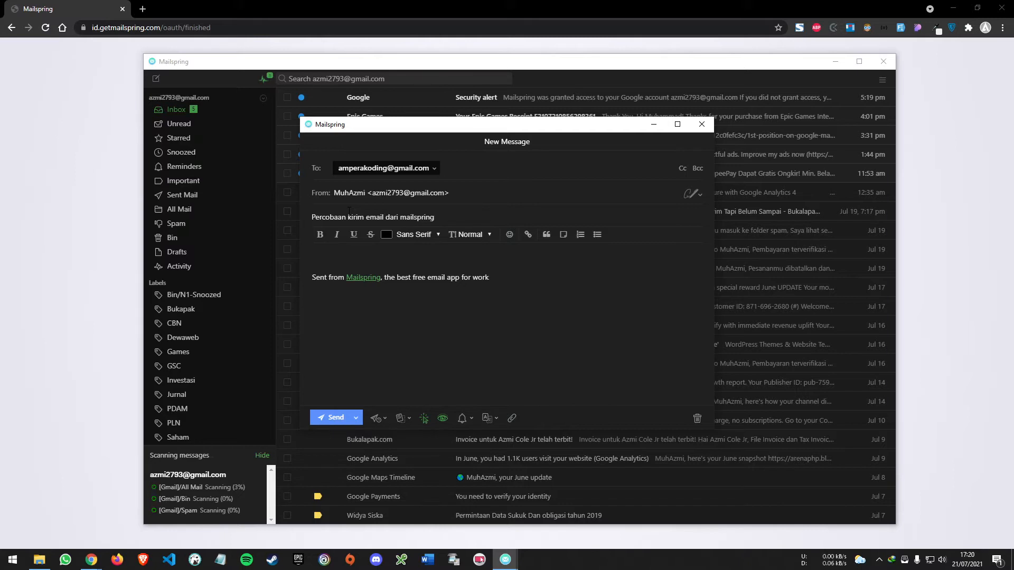
Write the body "ini merupakan isi pesan atau email dari aplikasi mailspring" and remove the Mailspring signature
text(ini merupakan isi pesan atau email dari )
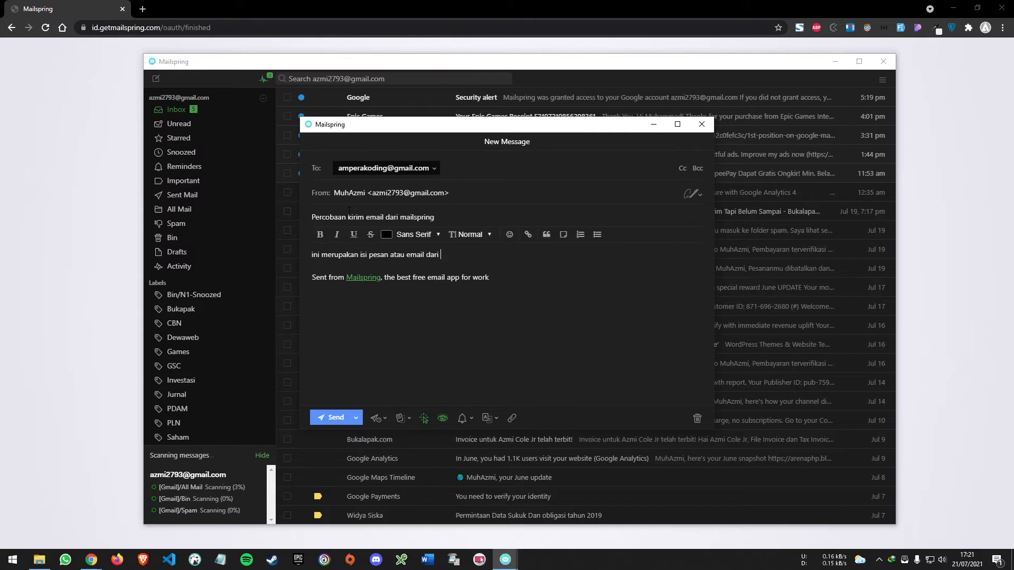
text(aplikasi mailspring)
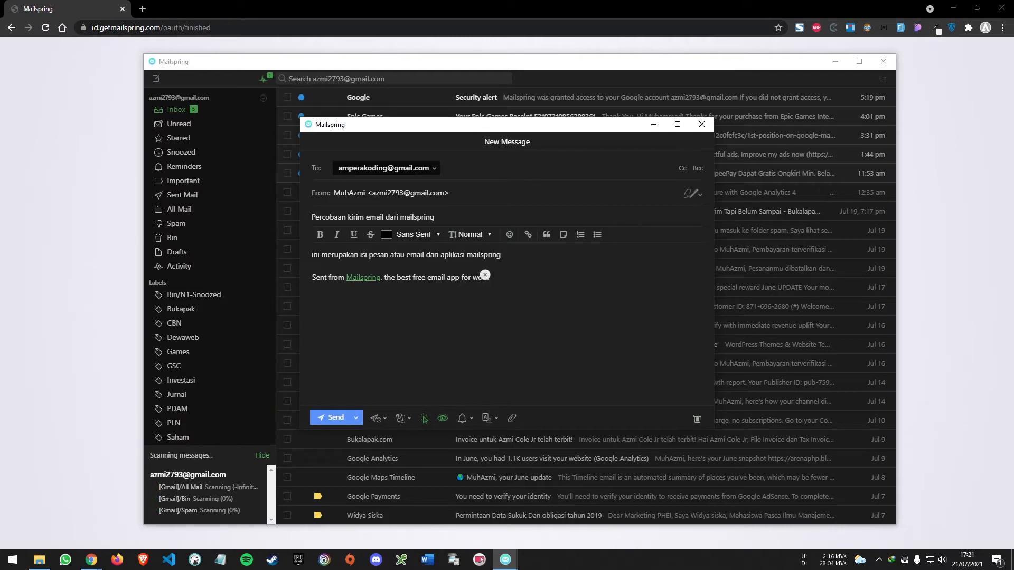
click(485, 275)
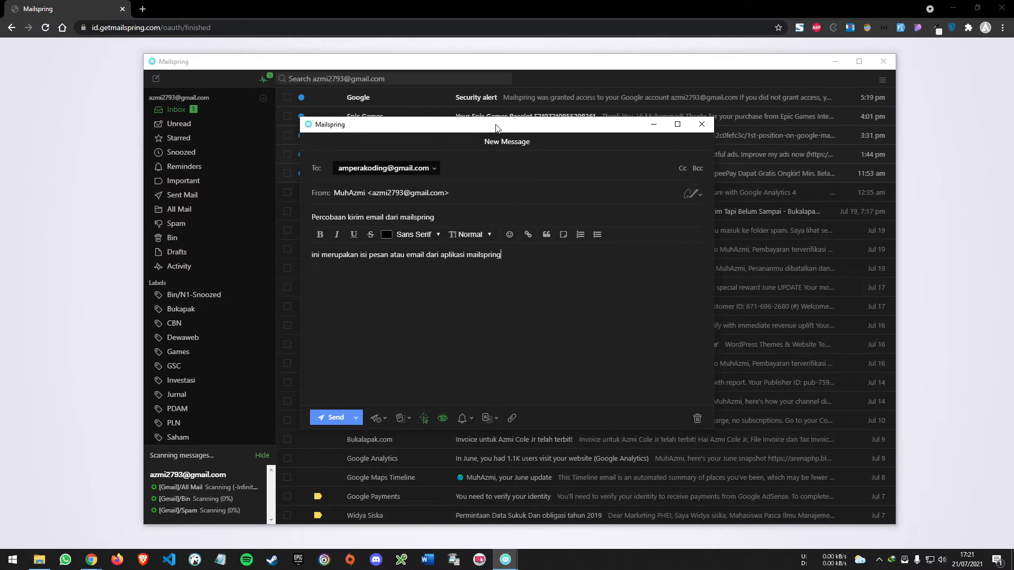
drag(496, 127, 535, 166)
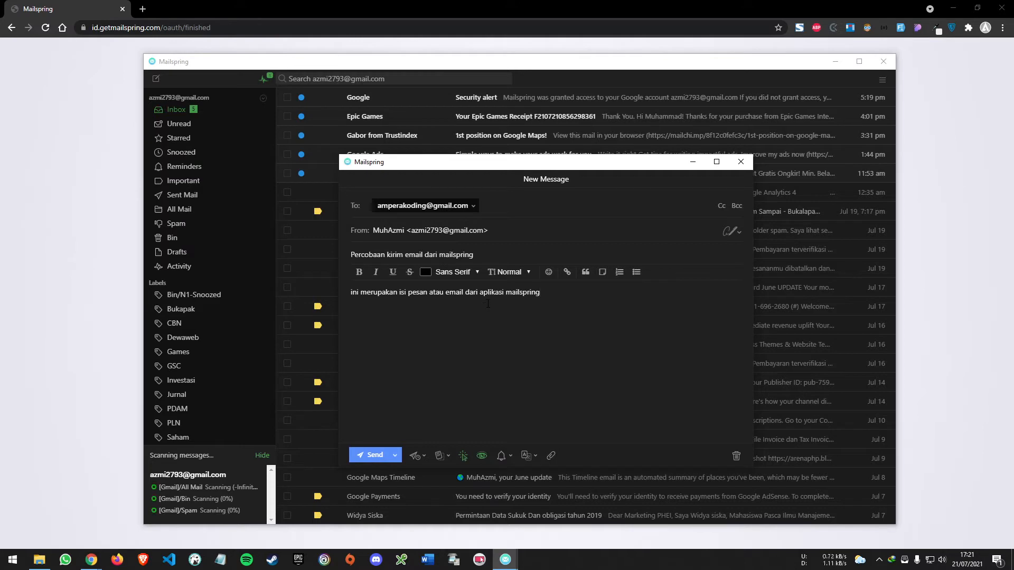
Attach the file "legal-document (1).webp" from the Downloads folder to the message
mouse_move(433, 164)
mouse_down()
mouse_move(410, 152)
mouse_move(434, 154)
mouse_up()
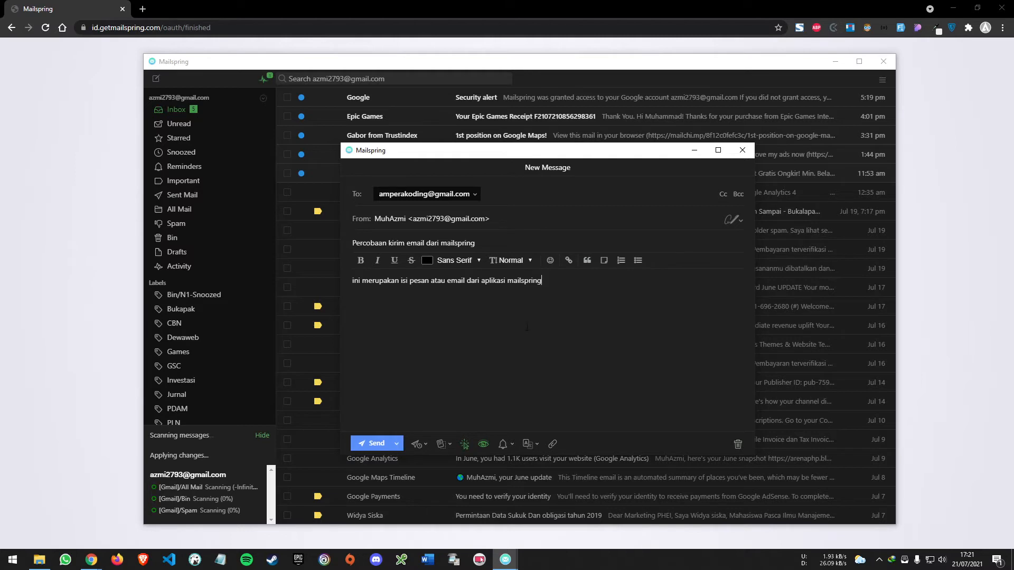
click(553, 445)
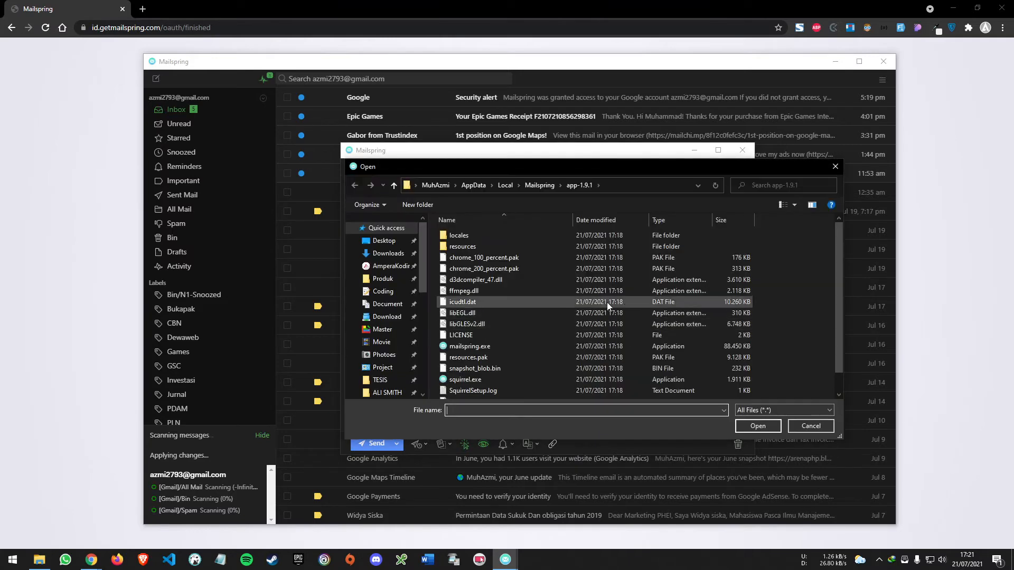
click(388, 253)
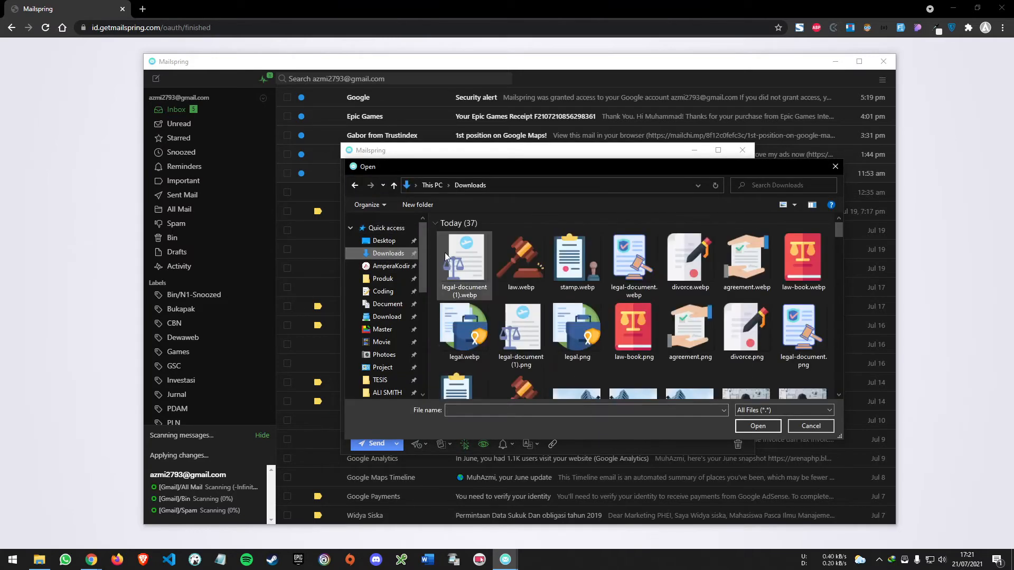
double_click(467, 263)
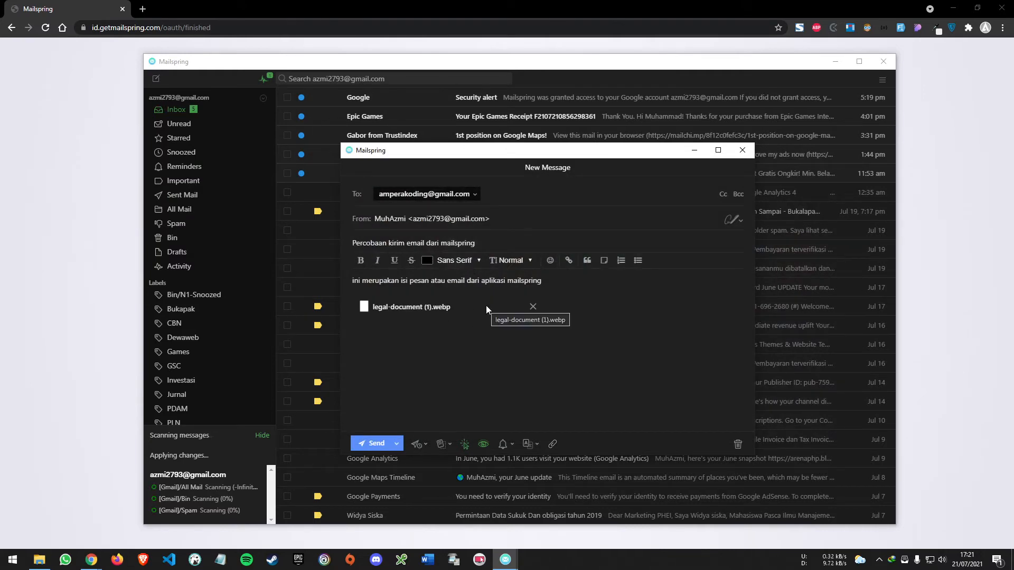
Open the Downloads folder in File Explorer and arrange its window beside the message window
click(39, 562)
right_click(40, 562)
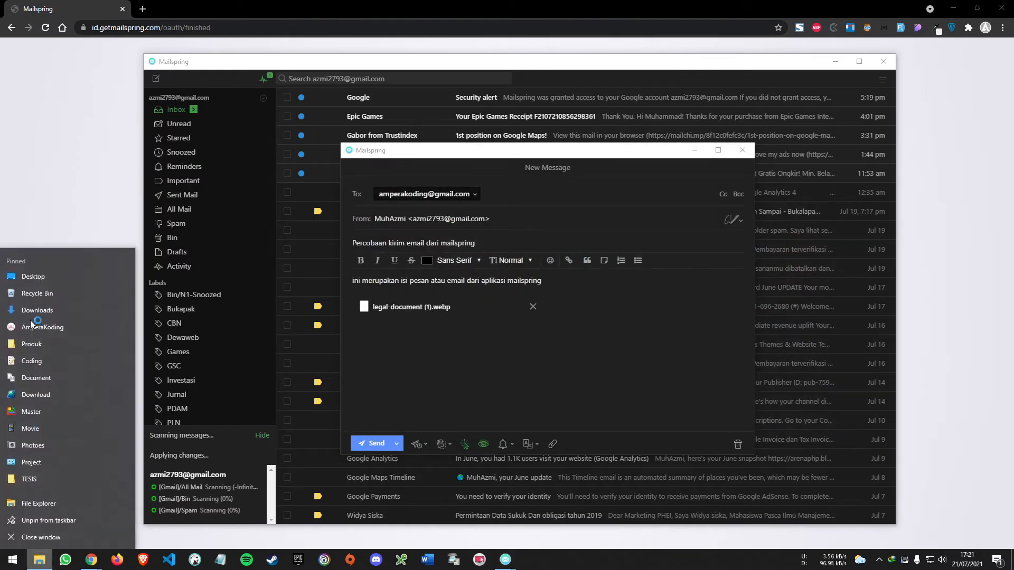
click(66, 319)
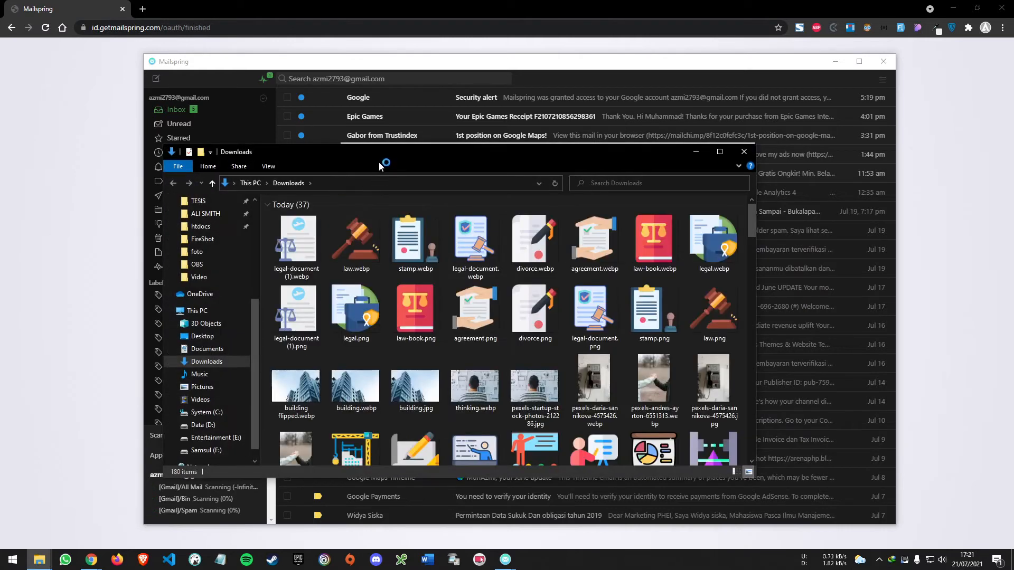
drag(373, 157, 246, 176)
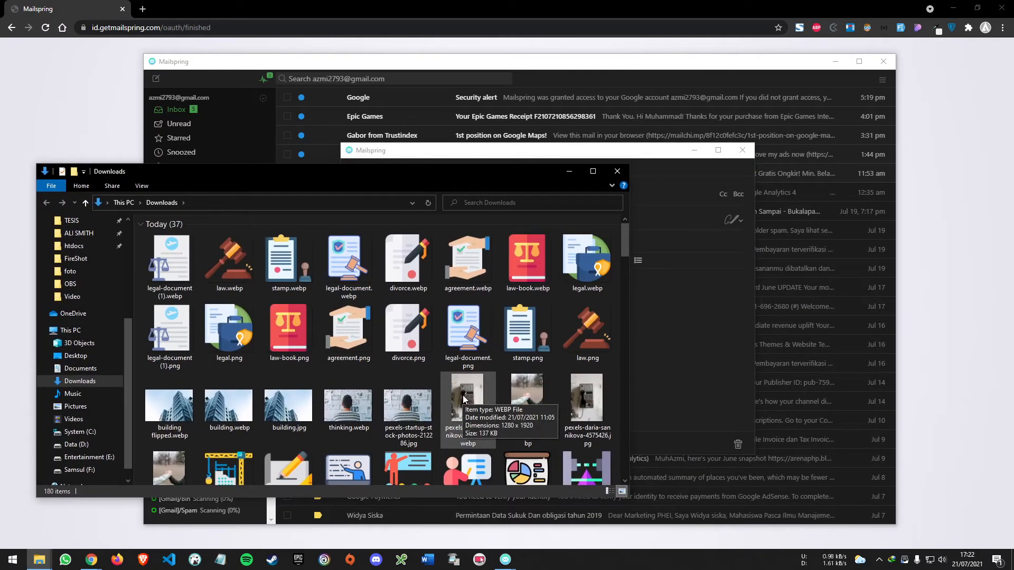
drag(463, 397, 496, 314)
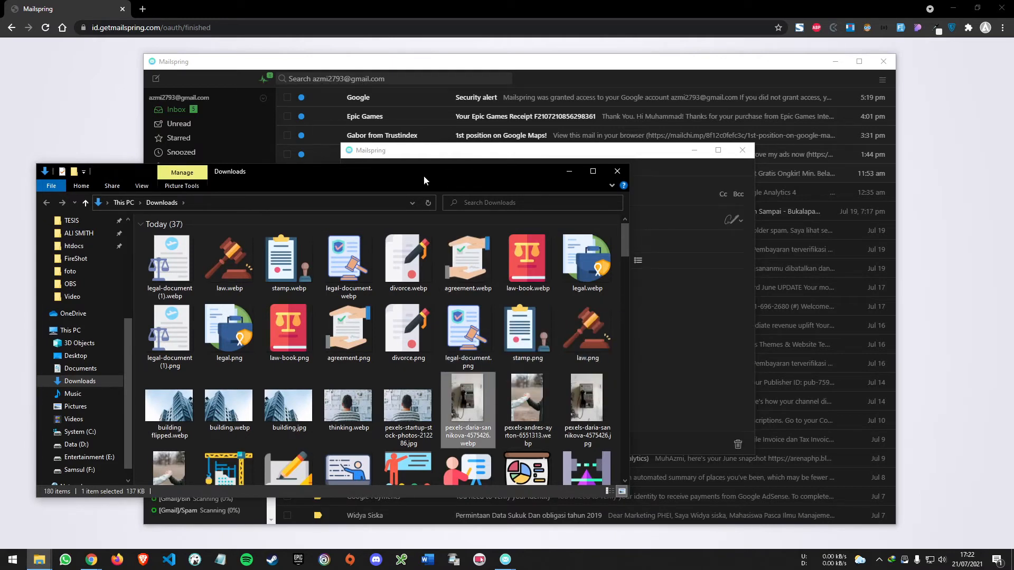
drag(424, 175, 745, 384)
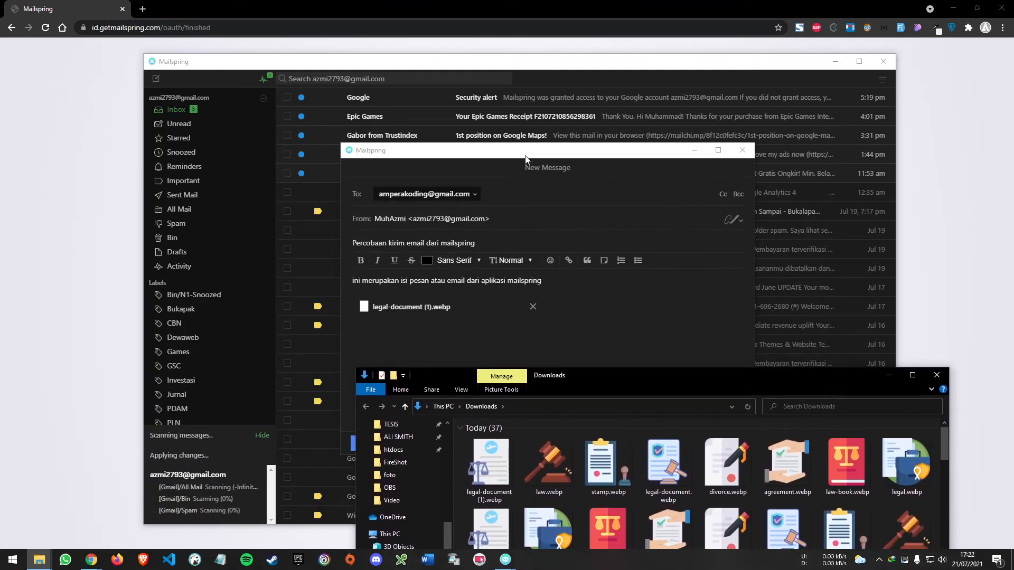
drag(526, 156, 224, 66)
drag(589, 375, 654, 151)
Attach the Pexels photo ending in "4575426.webp" from the Downloads window to the message, and minimize File Explorer
drag(831, 402, 181, 264)
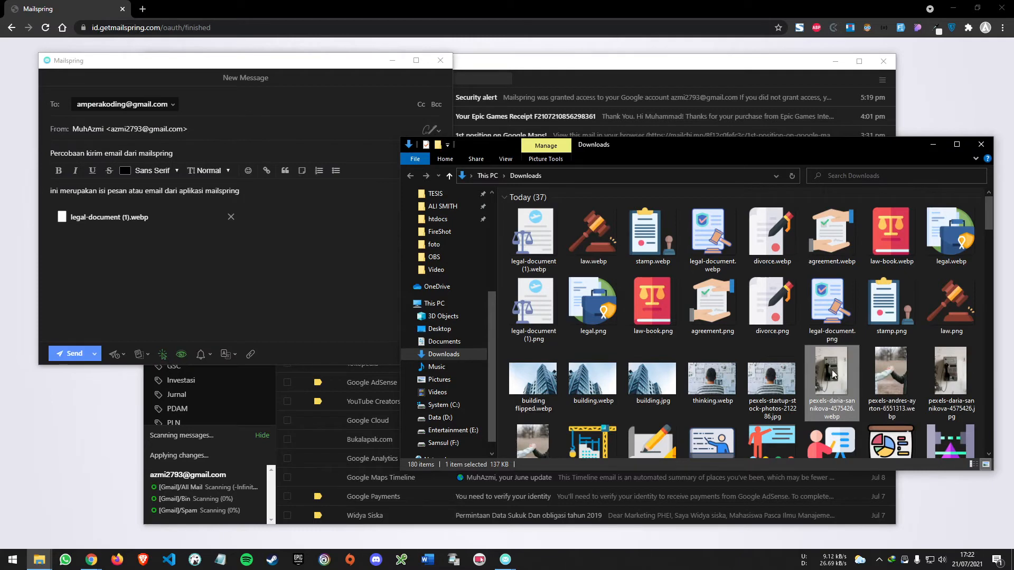
drag(833, 374, 161, 285)
click(217, 276)
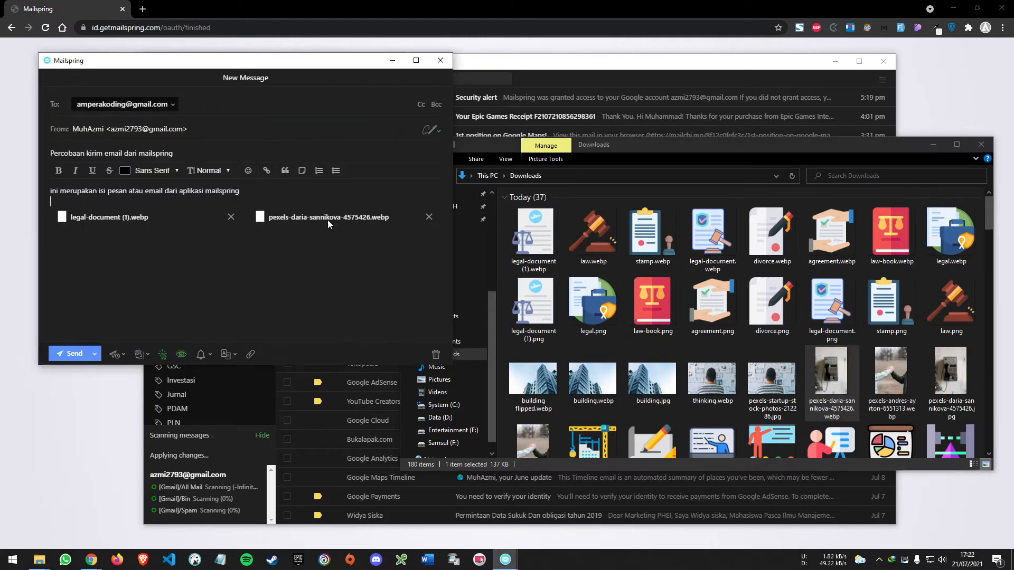
click(933, 144)
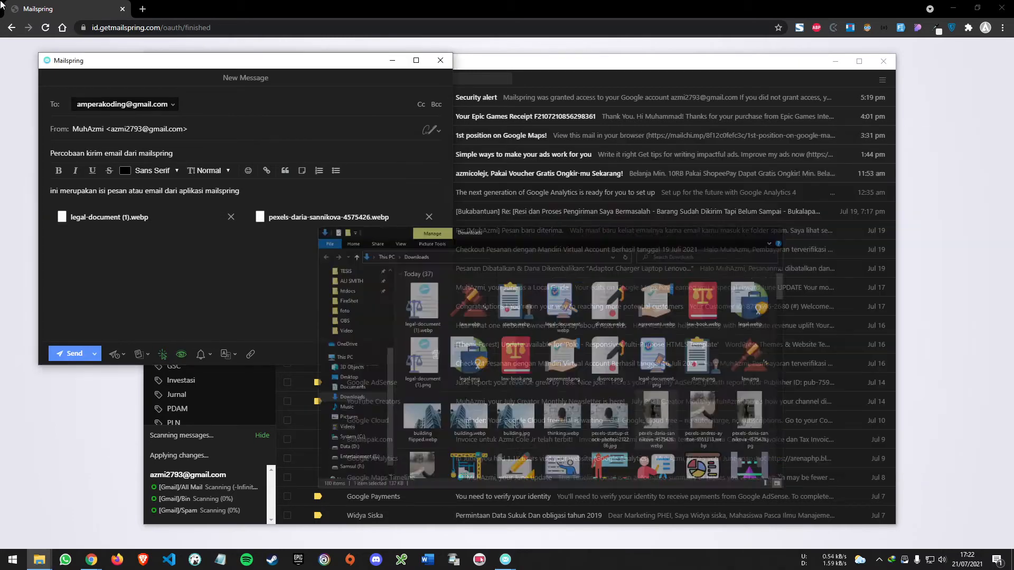
drag(210, 63, 506, 177)
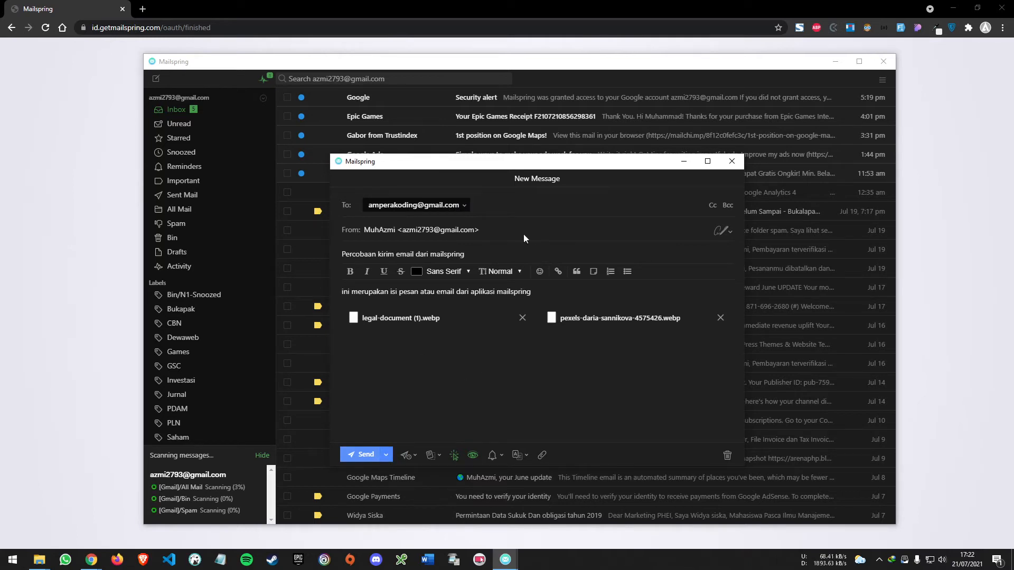
Close the open compose windows and reopen the "Percobaan kirim email dari mailspring" message from Drafts
click(731, 161)
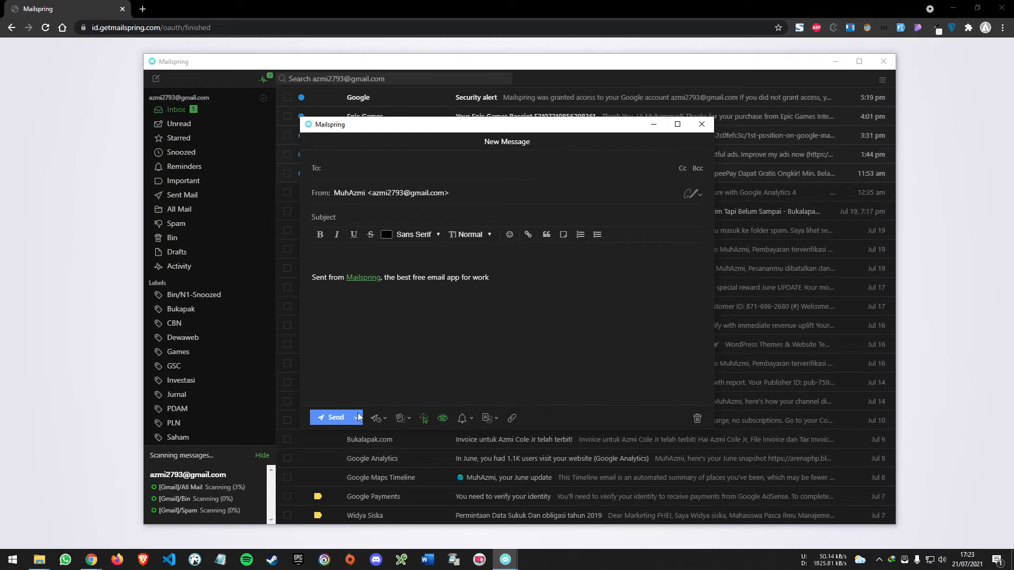
click(701, 124)
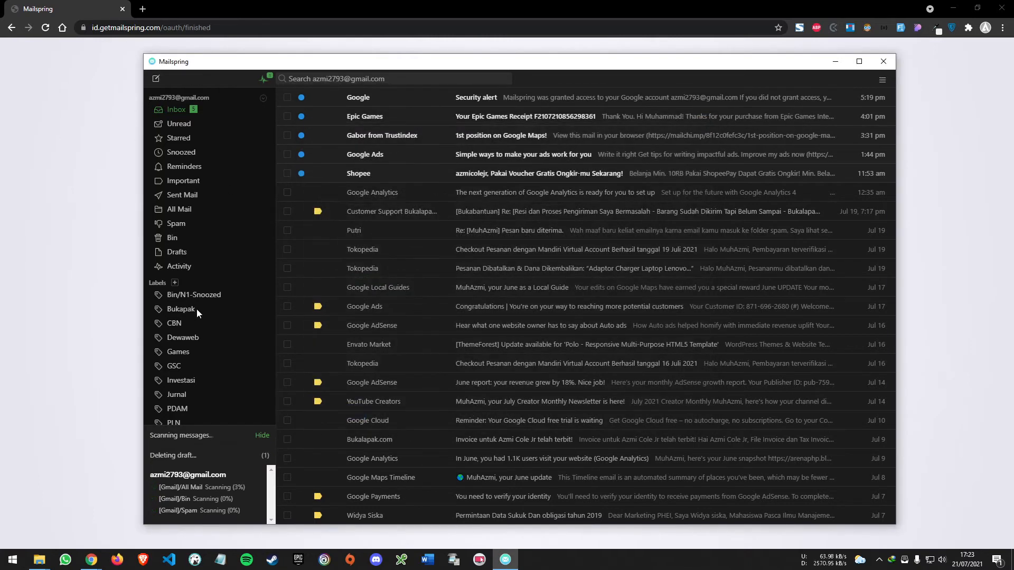
click(178, 252)
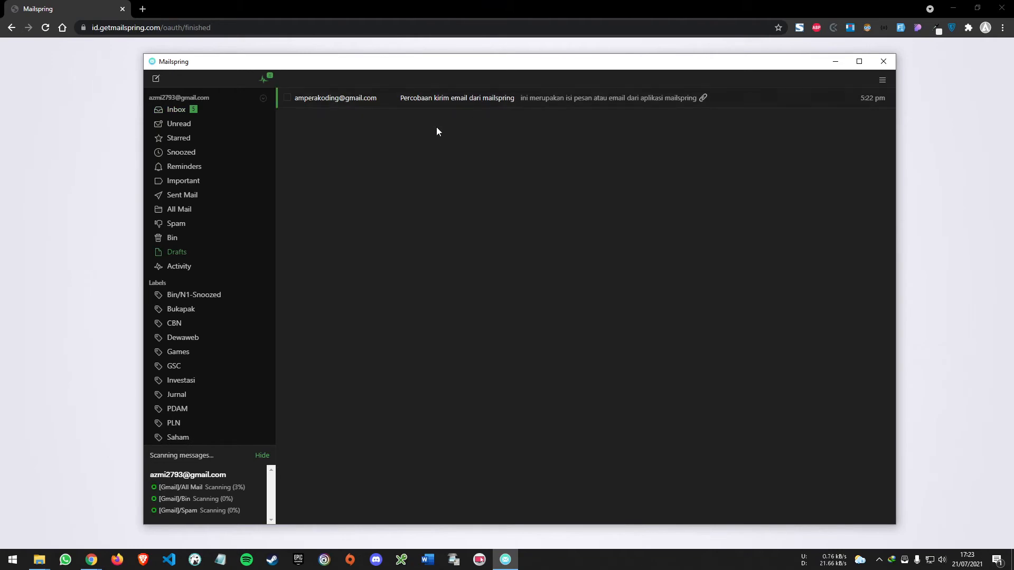
click(461, 101)
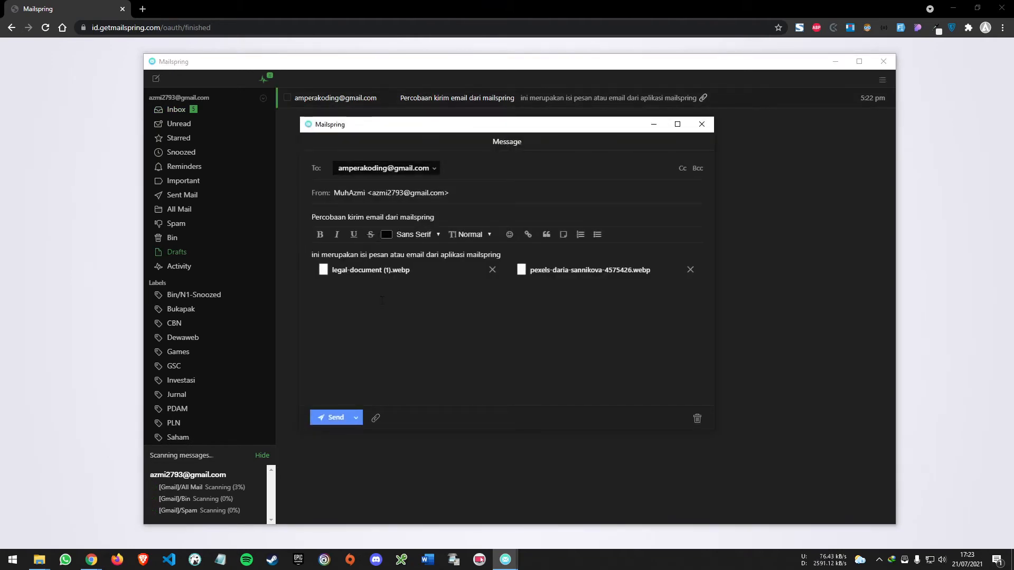
drag(391, 132, 418, 162)
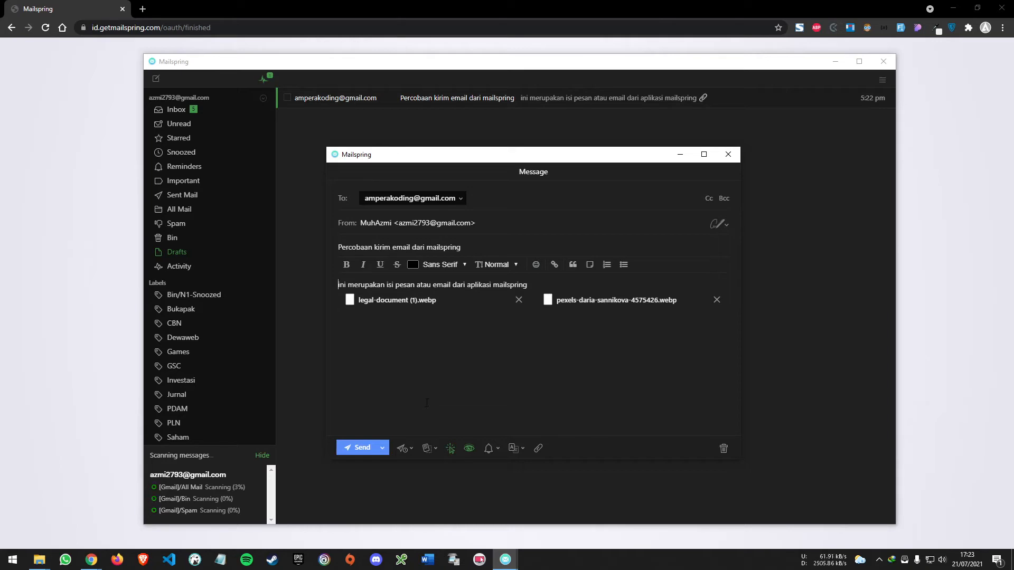
Show the Send Later scheduling options and the Quick Reply templates for the draft, choosing none
click(407, 449)
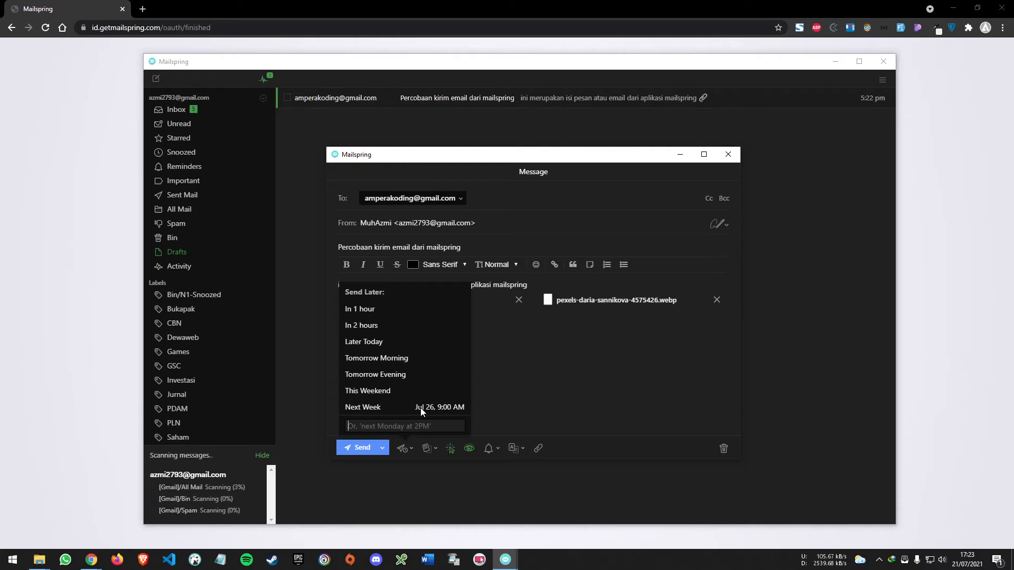
click(401, 448)
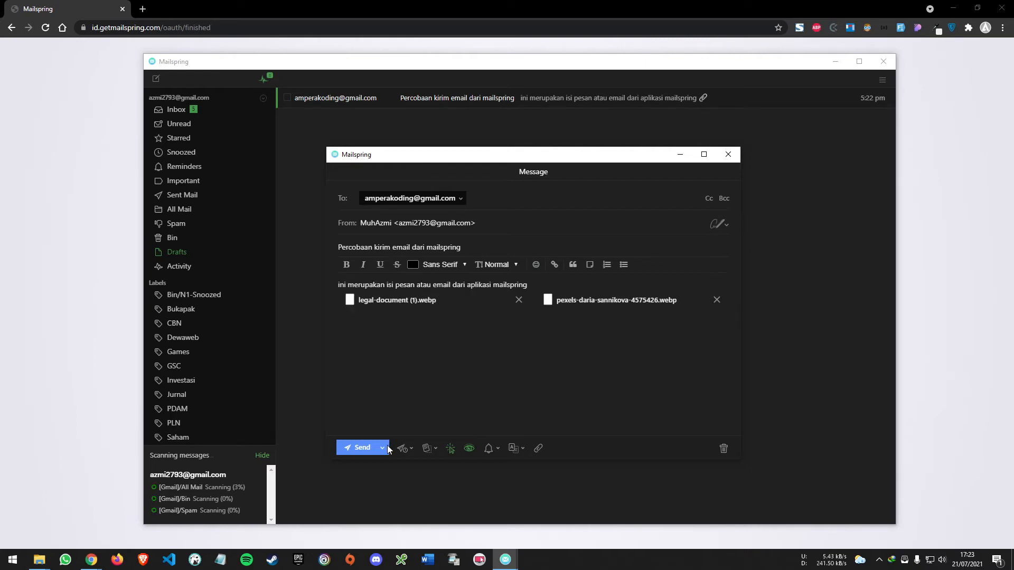
click(402, 449)
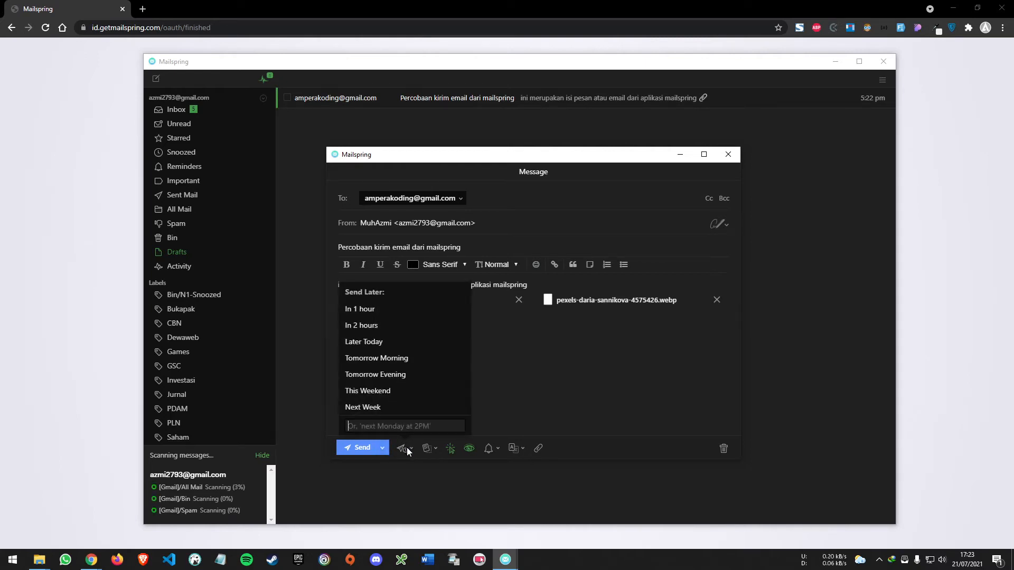
click(405, 448)
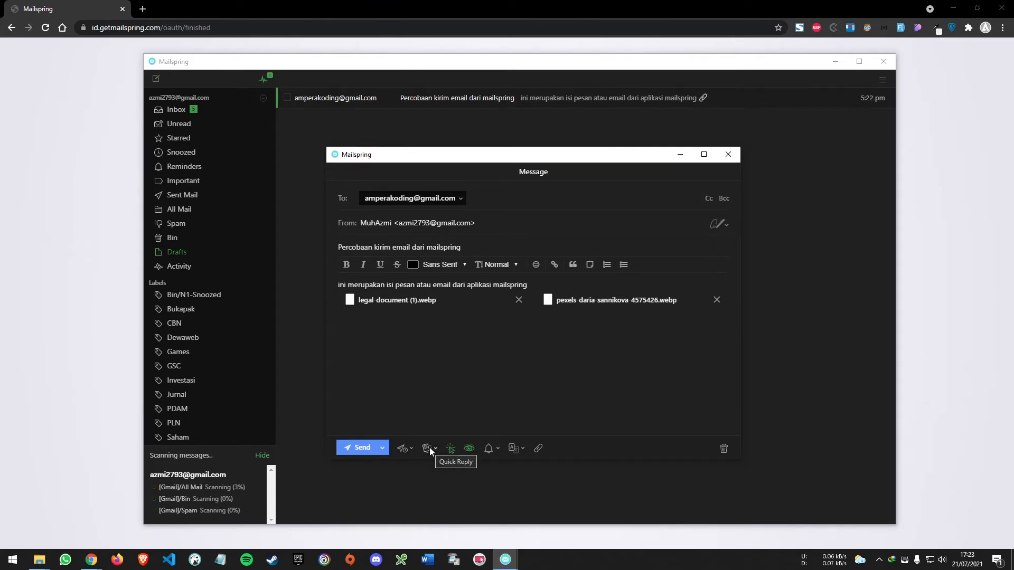
click(435, 448)
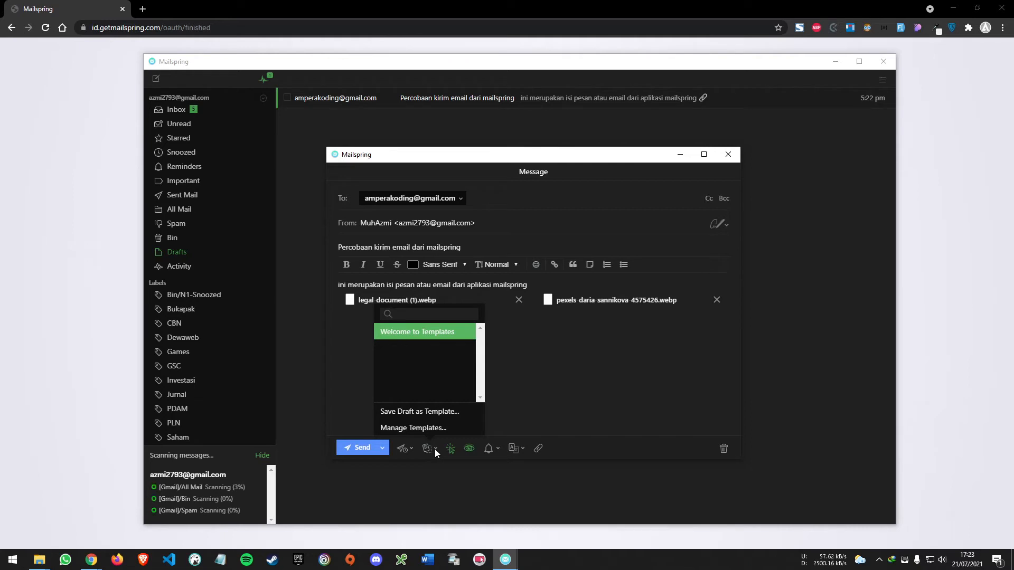
click(435, 449)
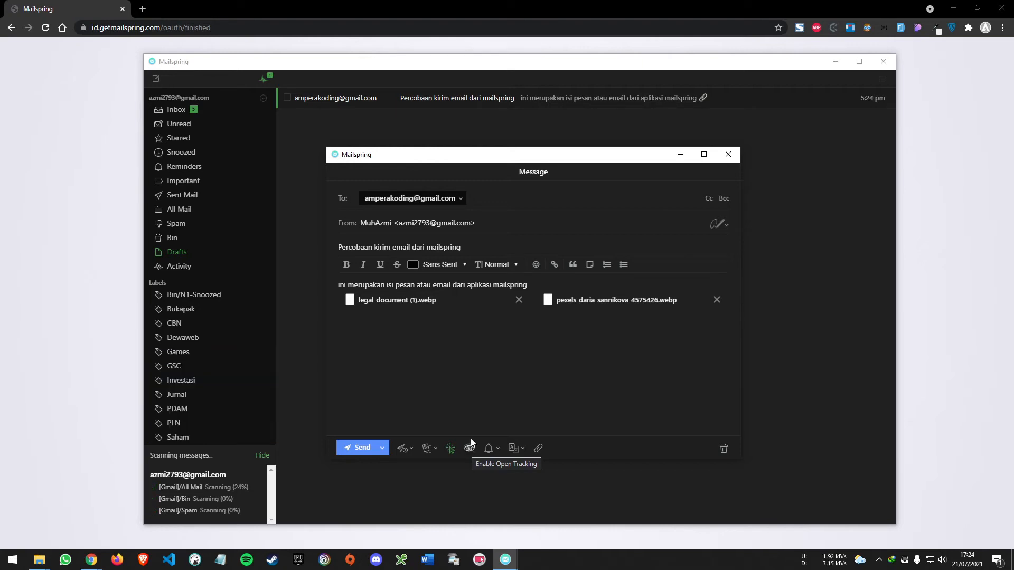
Enable open tracking for the draft and send the message
click(470, 449)
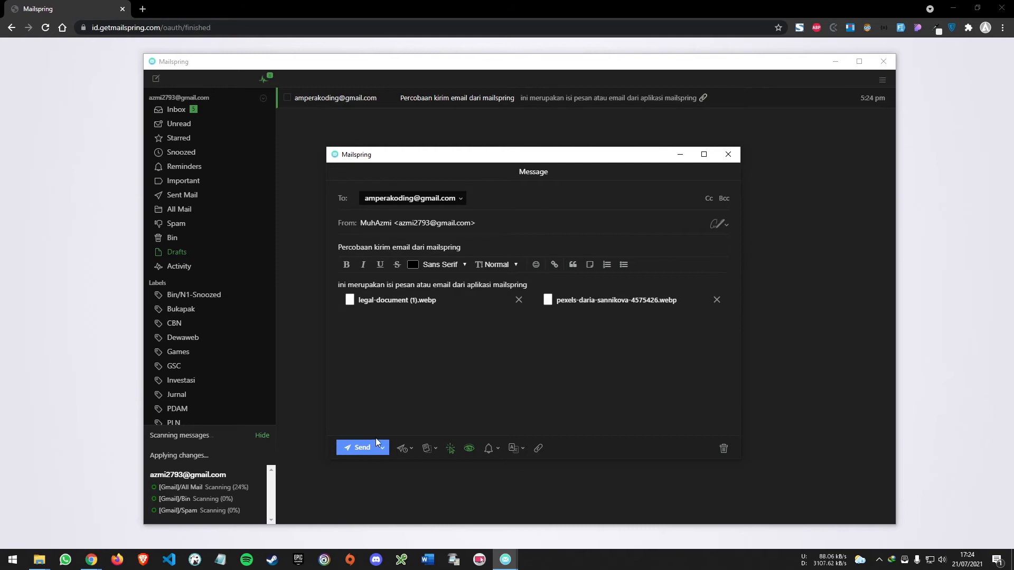
click(356, 448)
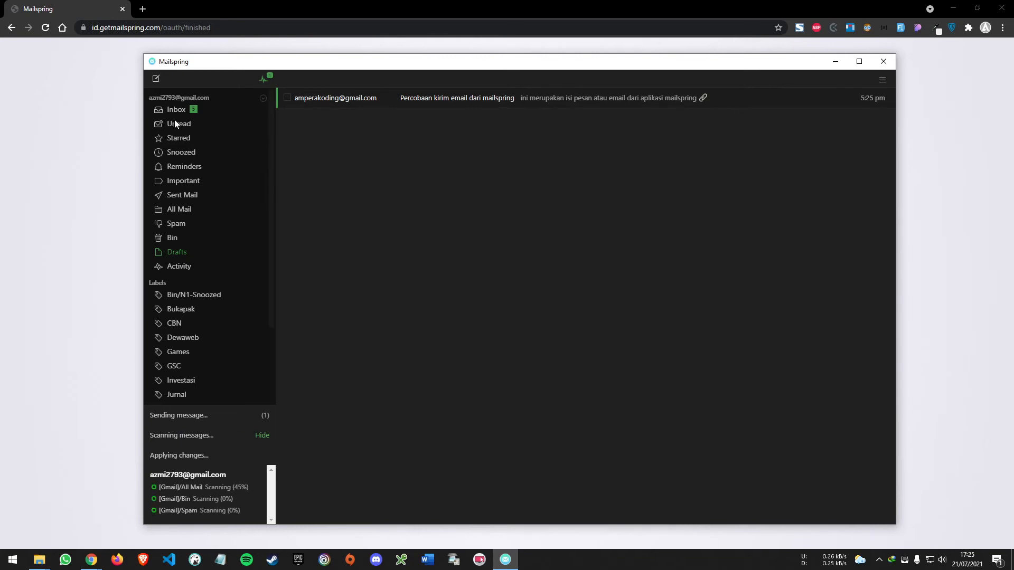
Check the Sent Mail, All Mail and Reminders folders for the sent test email, finishing in Sent Mail
click(191, 195)
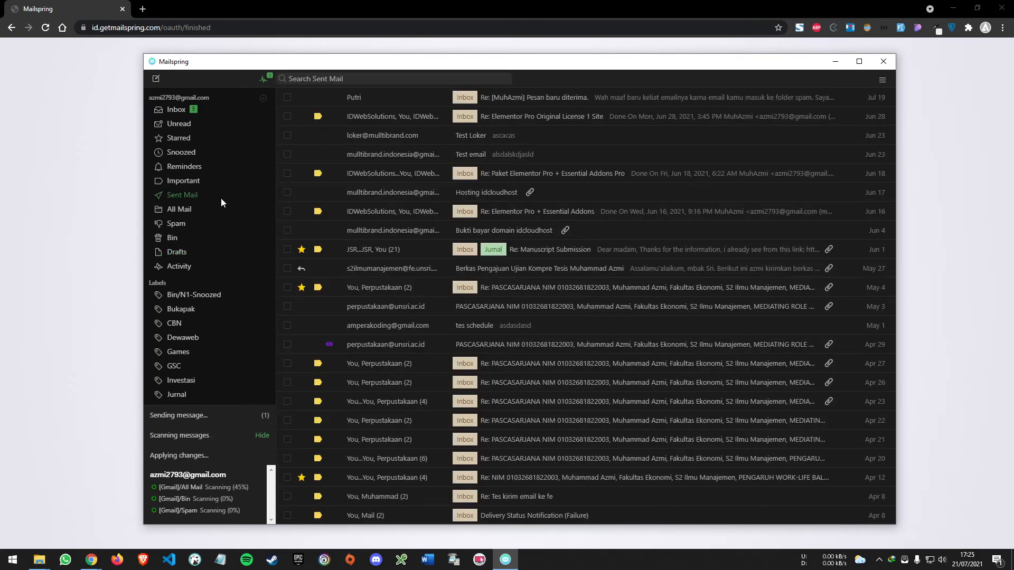
click(181, 210)
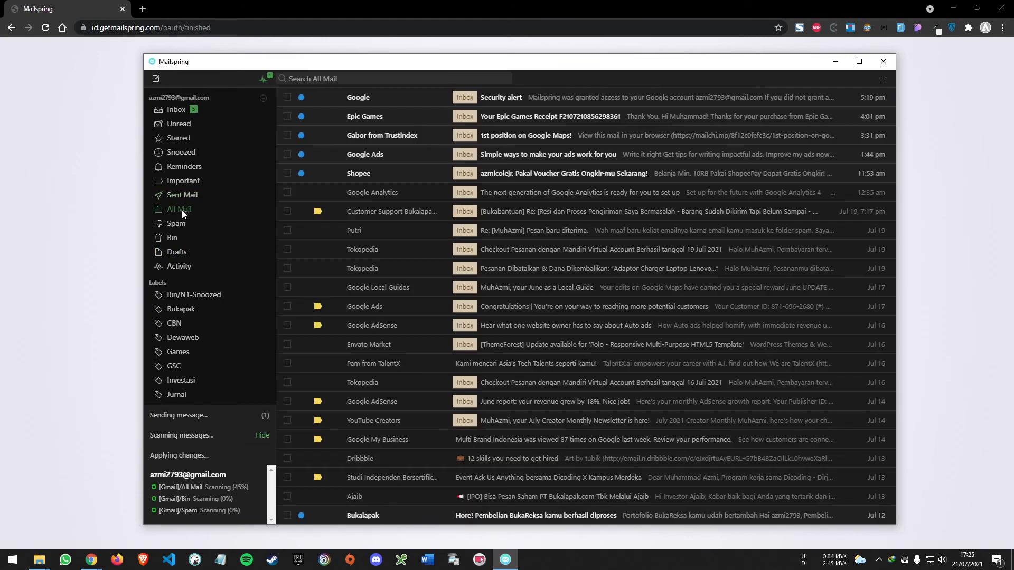
click(188, 201)
click(188, 214)
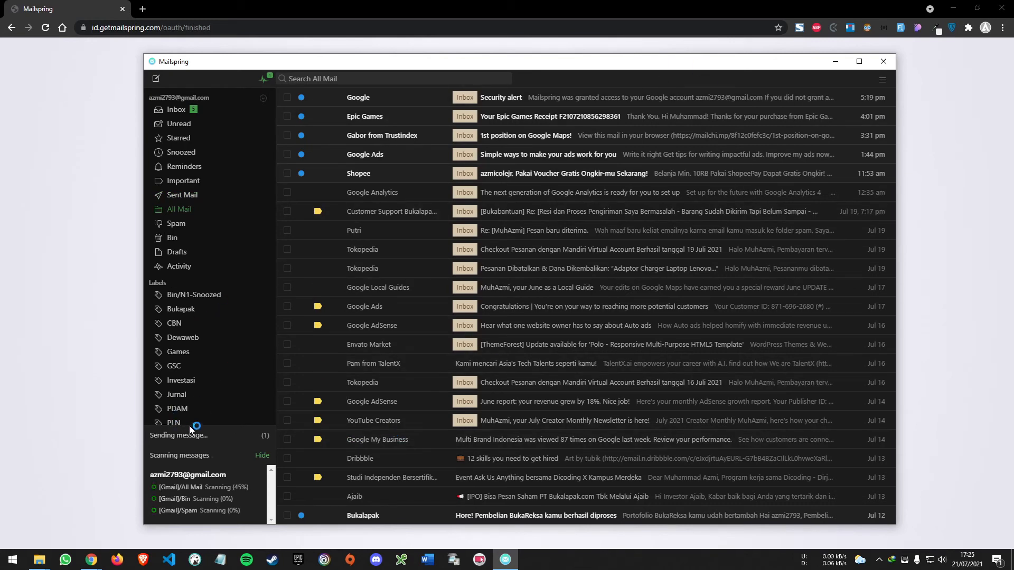
click(190, 194)
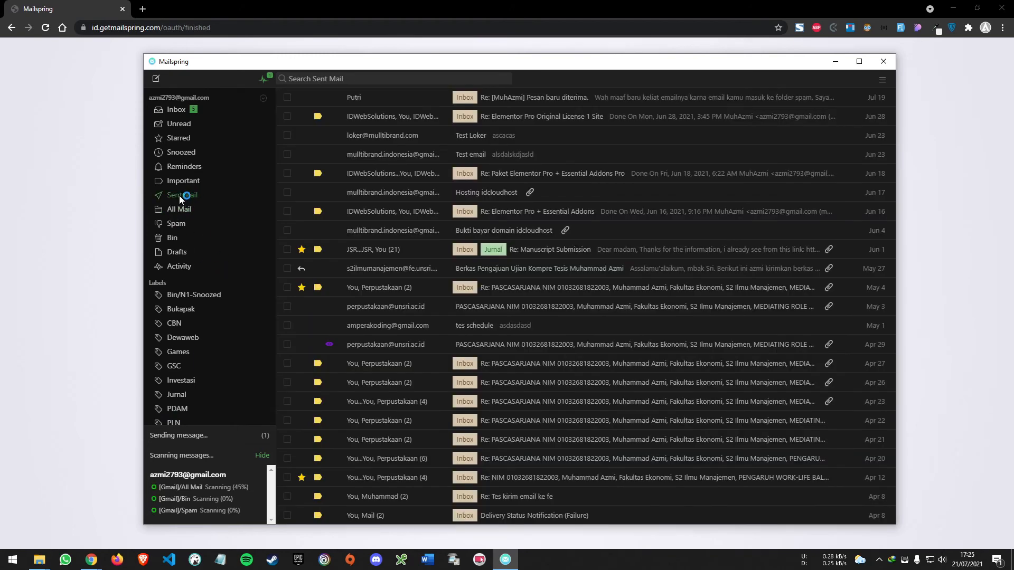
click(194, 168)
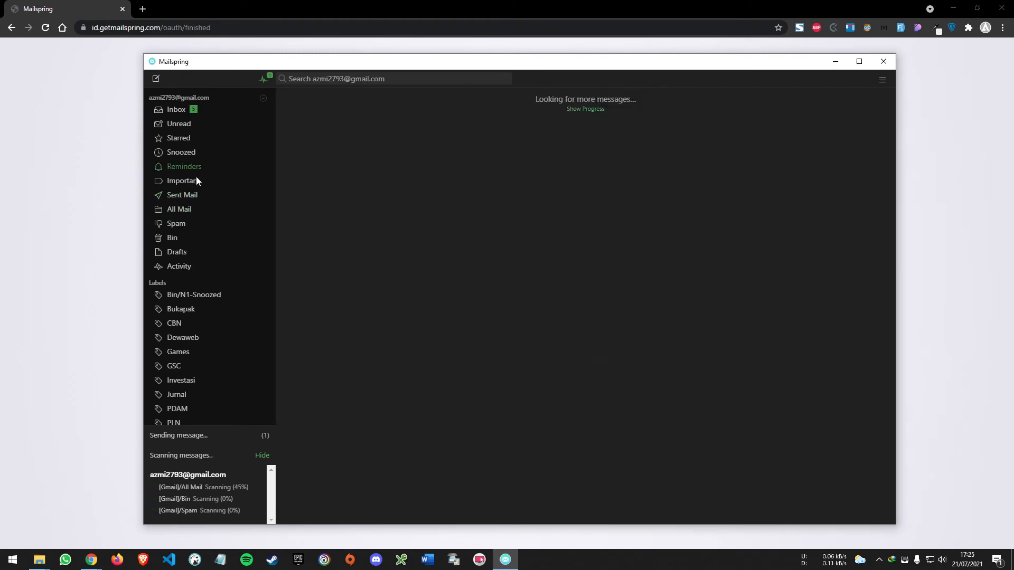
click(189, 194)
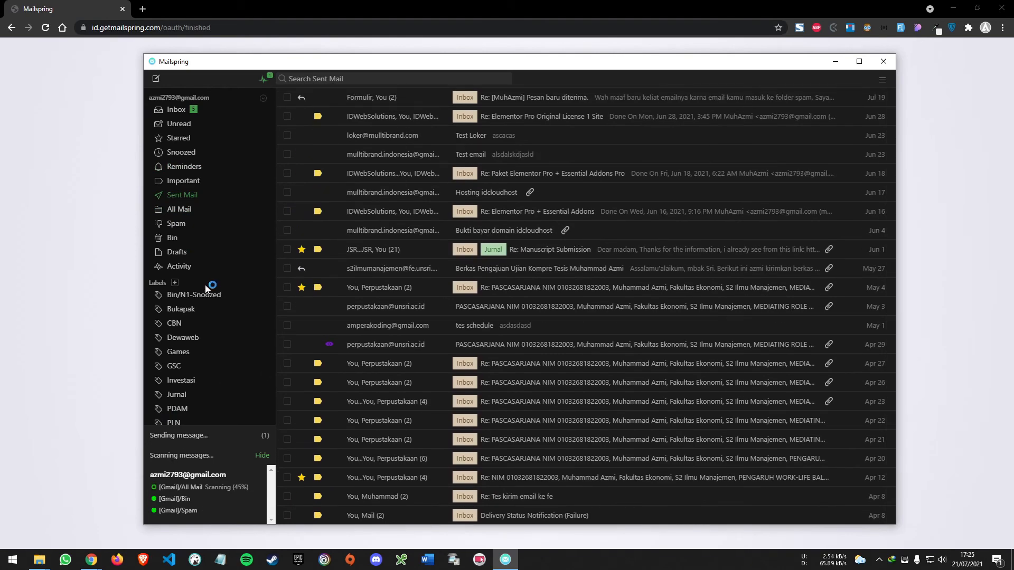
click(191, 213)
click(193, 196)
click(198, 208)
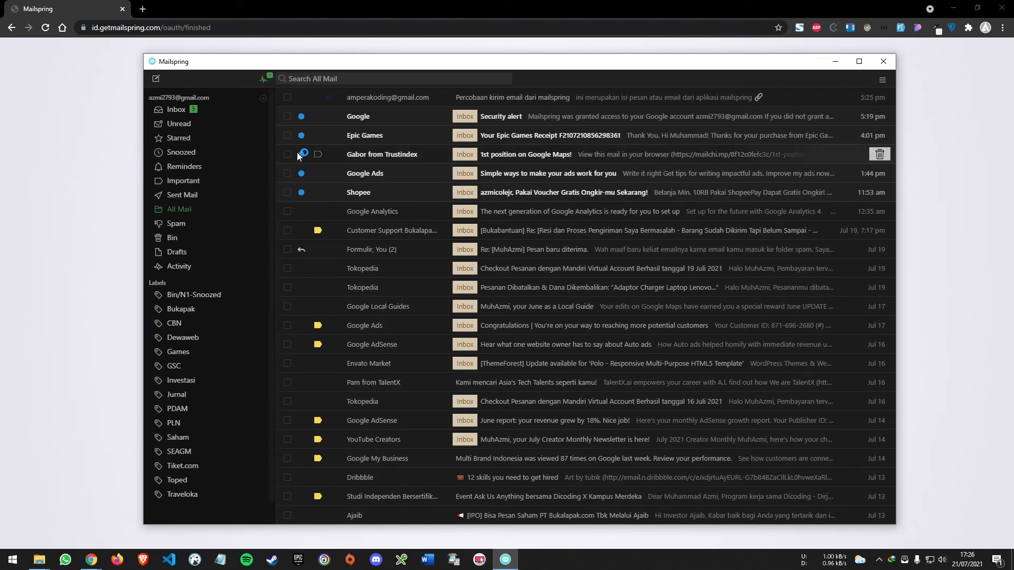
click(185, 196)
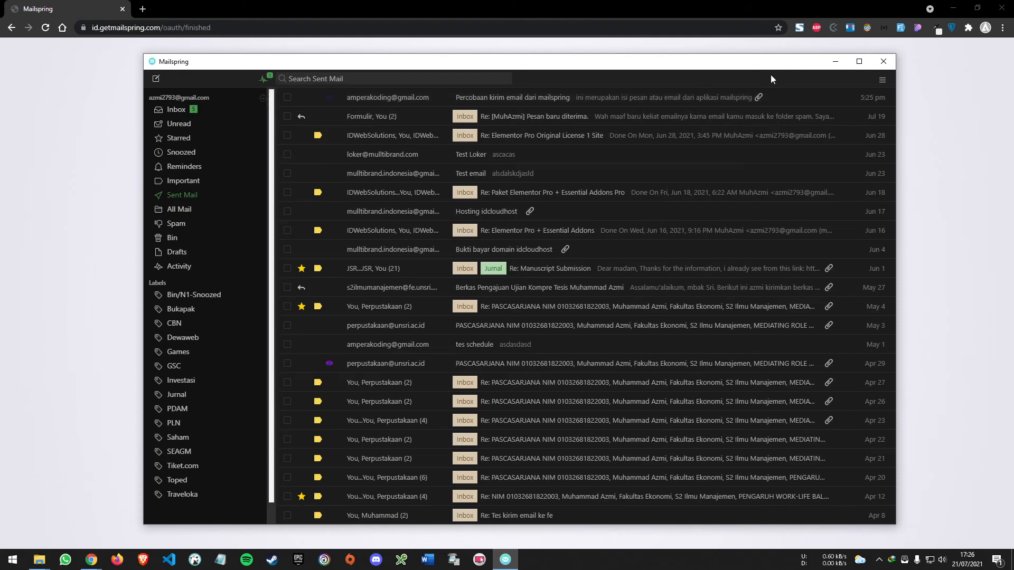
click(882, 80)
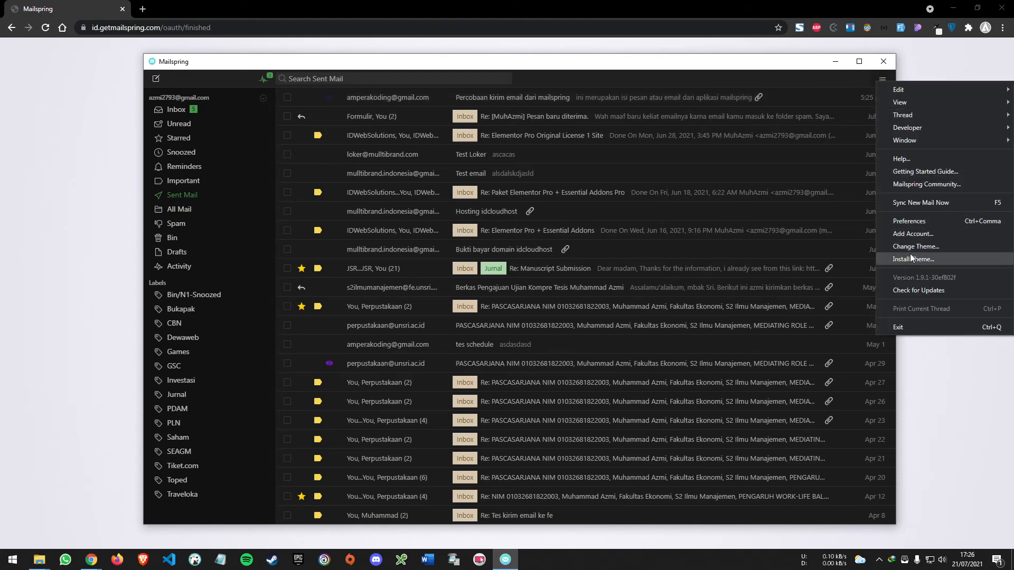
click(470, 68)
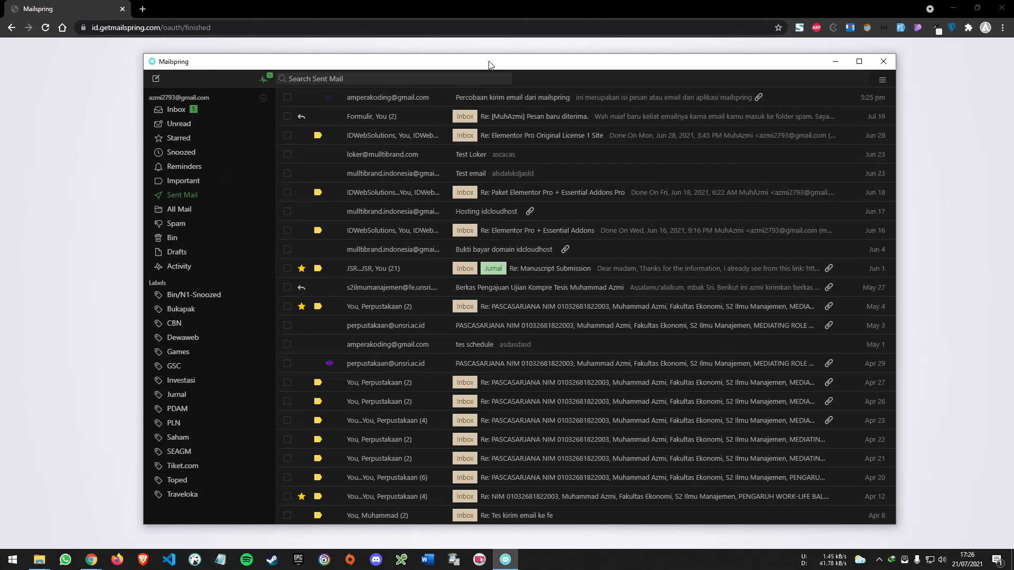
click(883, 81)
click(864, 83)
Preview the Light, Dark, Darkside, Taiga, Ubuntu and Less Is More themes, and keep the Light theme applied
click(882, 82)
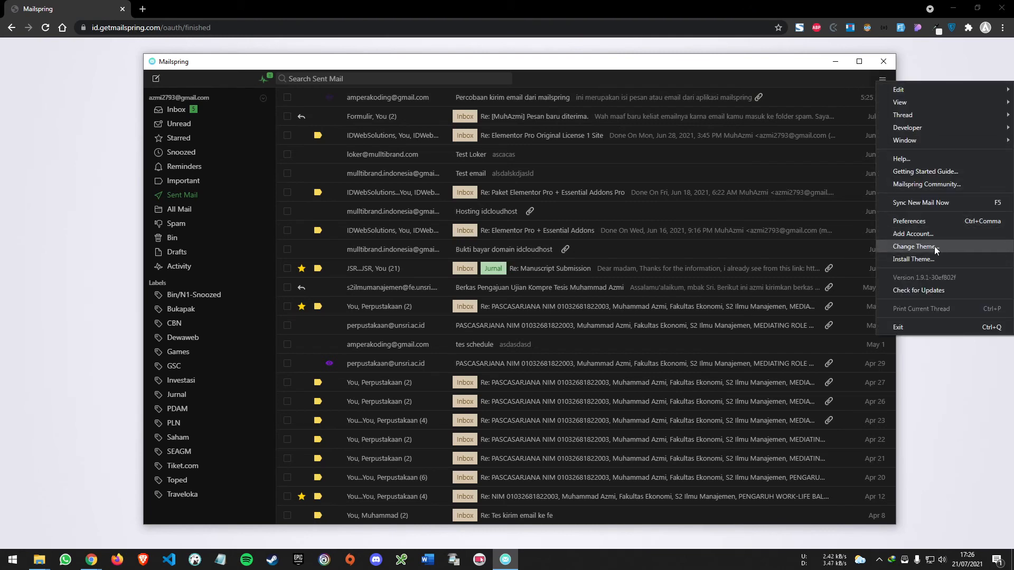
click(958, 248)
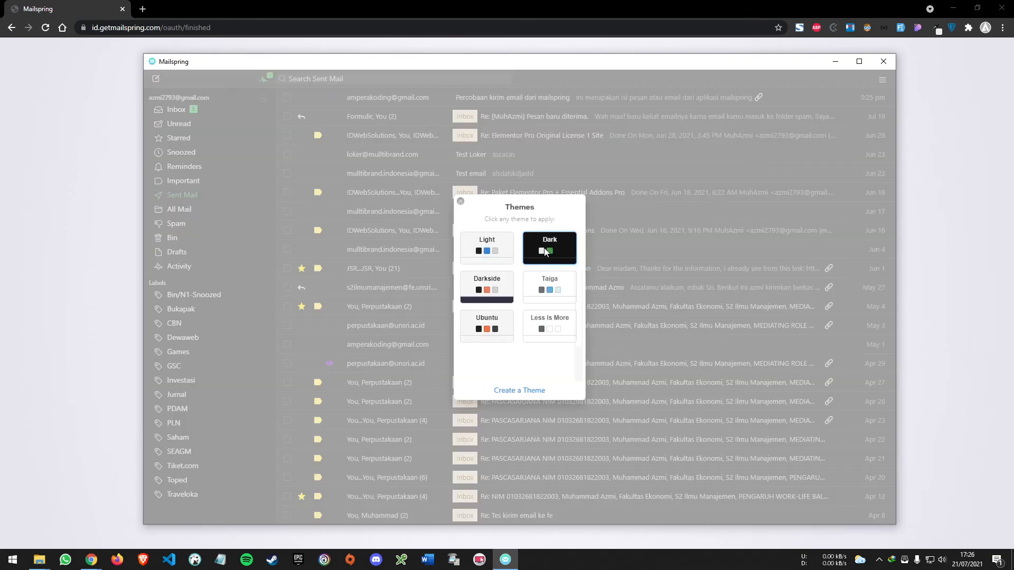
click(494, 246)
click(549, 248)
click(512, 290)
click(556, 294)
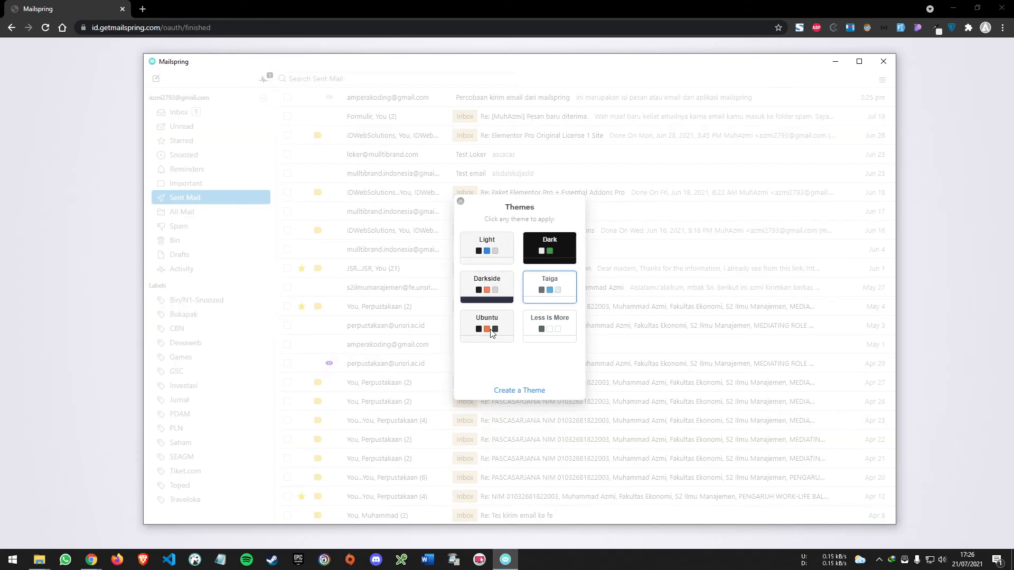
click(494, 331)
click(551, 329)
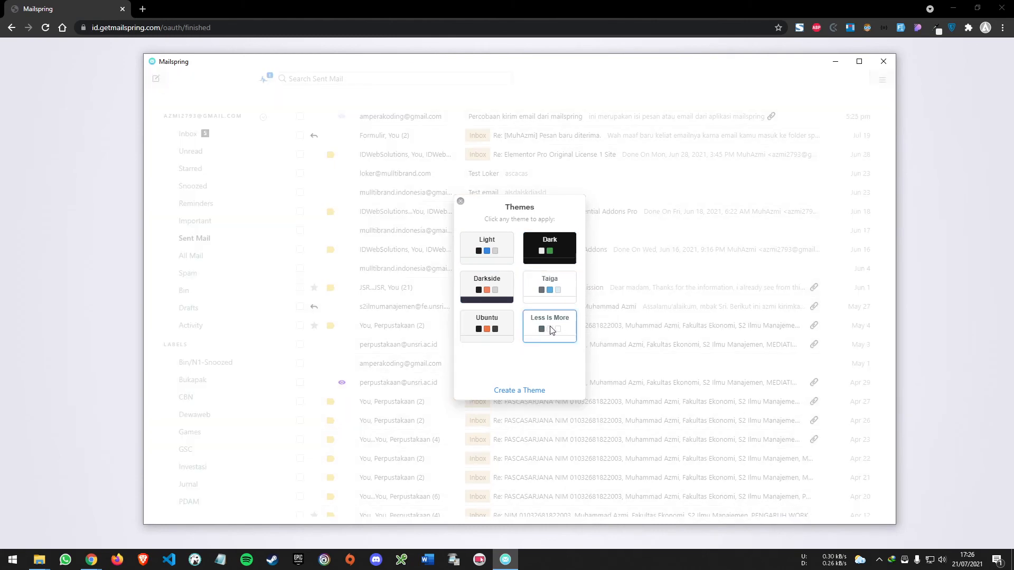
click(493, 254)
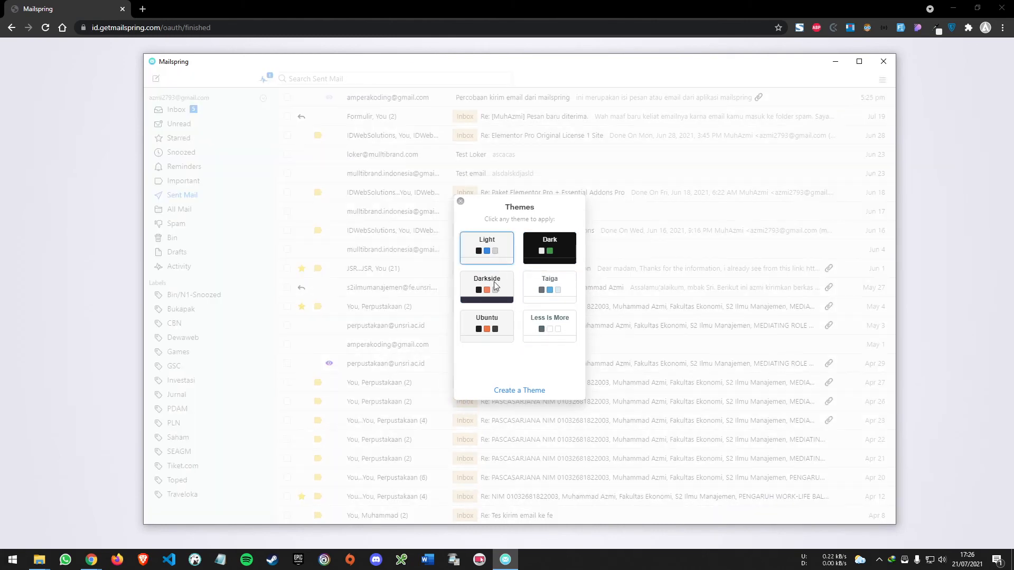
click(460, 201)
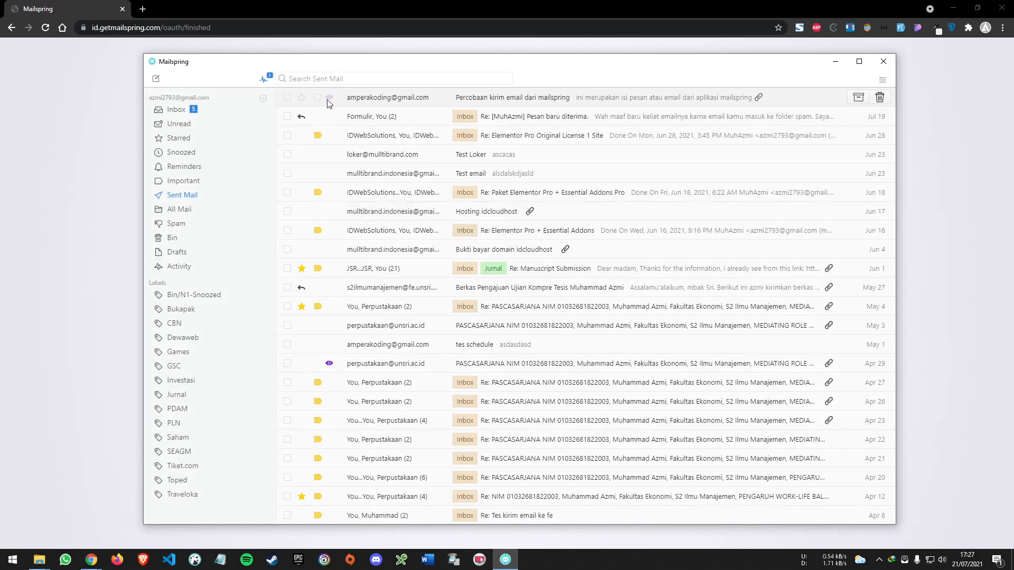
Switch to the Brave browser, close the WhatsApp tab, and open the received "Percobaan kirim email dari mailspring" message in the recipient's Gmail inbox
mouse_move(330, 100)
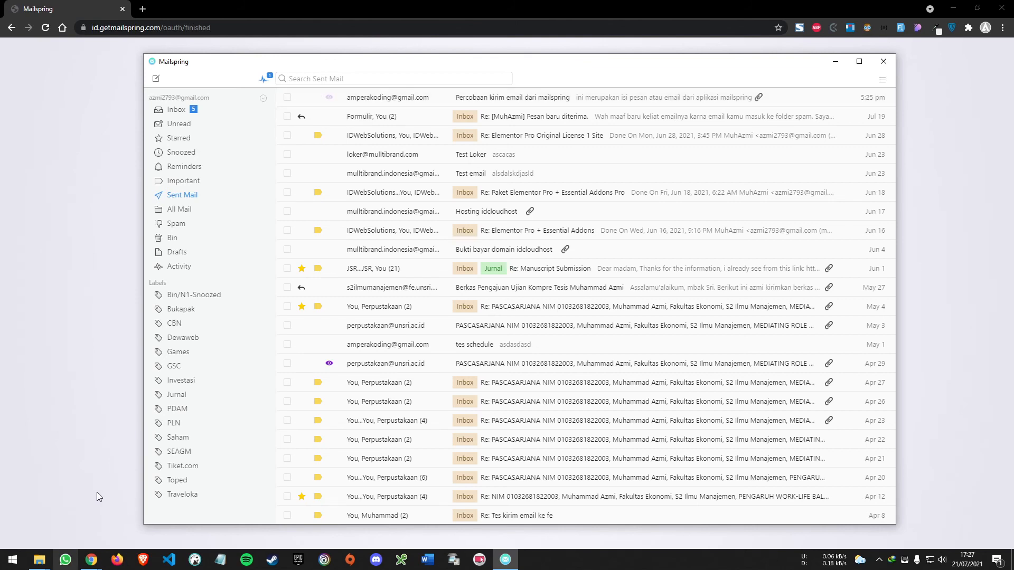
click(142, 560)
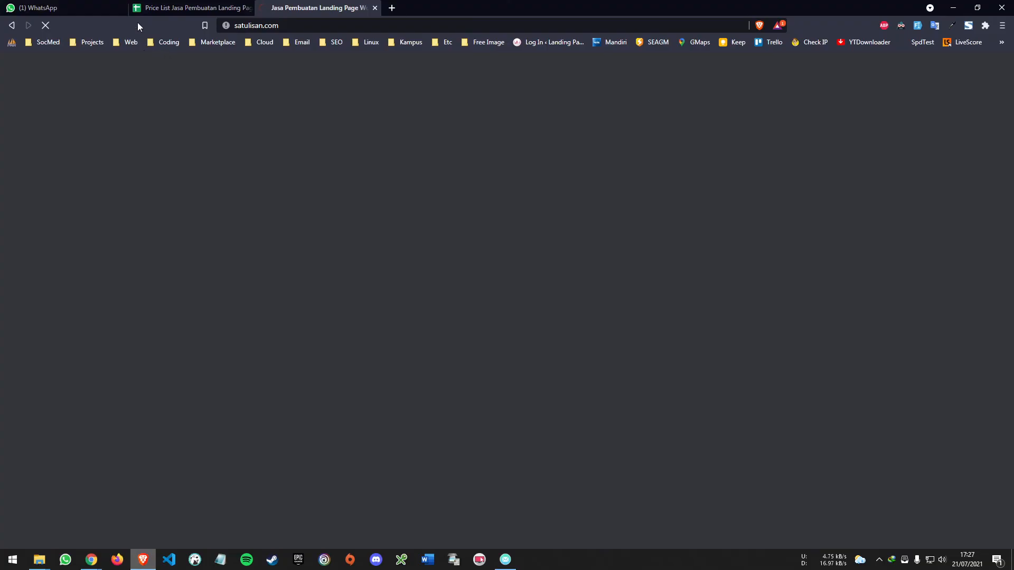
click(391, 8)
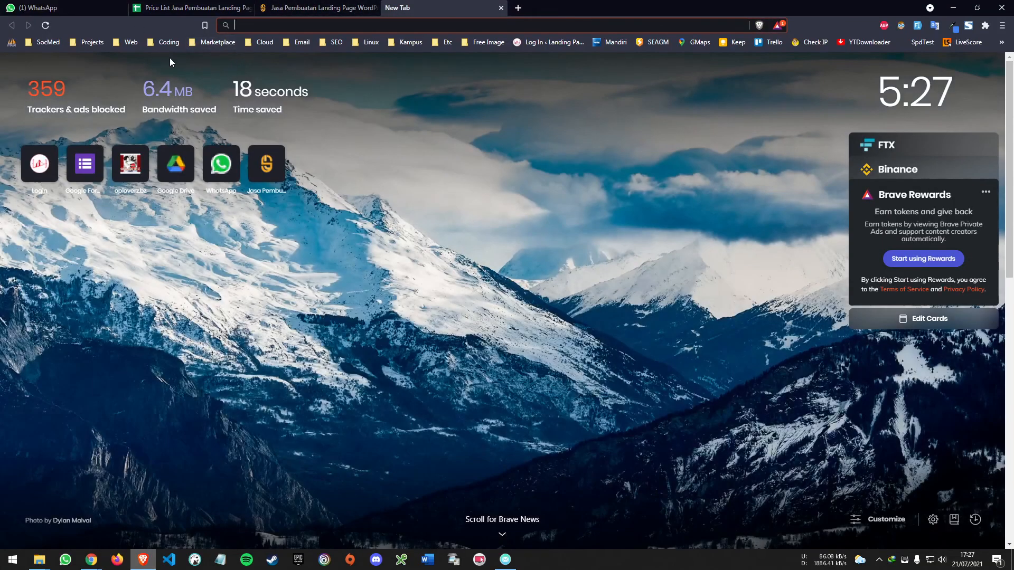
click(288, 43)
click(293, 59)
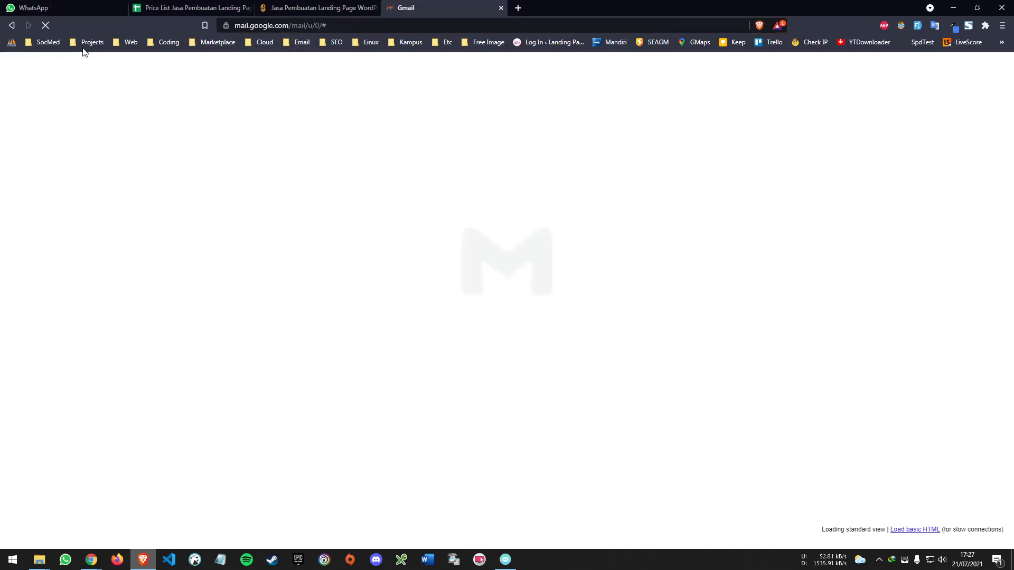
middle_click(67, 5)
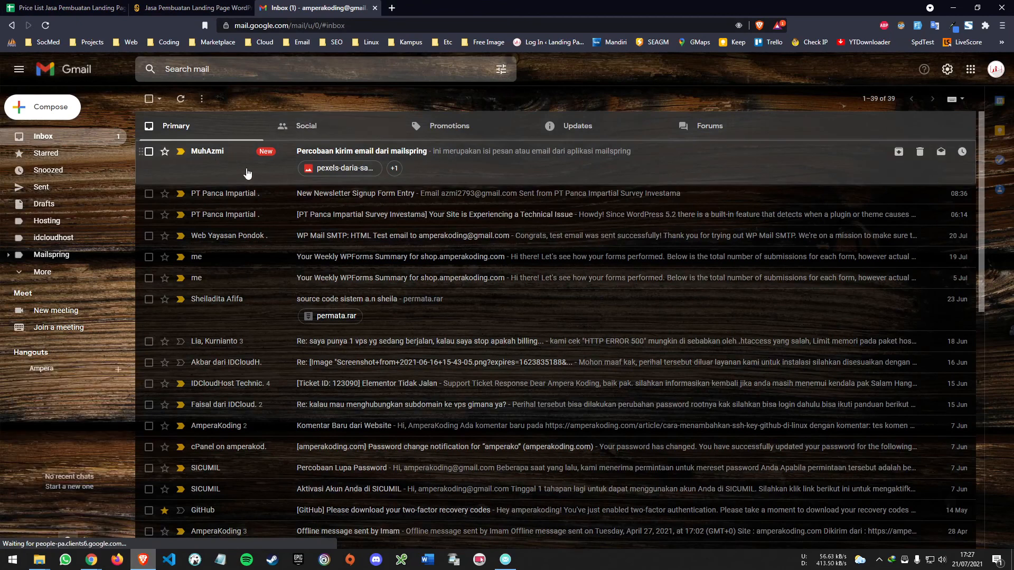
click(550, 158)
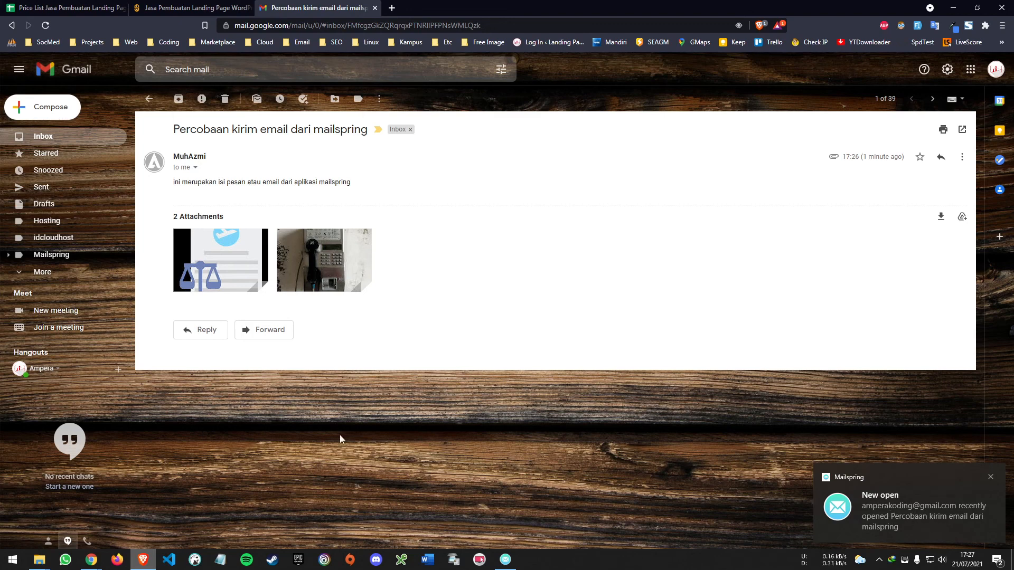
Switch back to Mailspring and check the open-tracking activity and message details for the "Percobaan kirim email dari mailspring" email
click(507, 558)
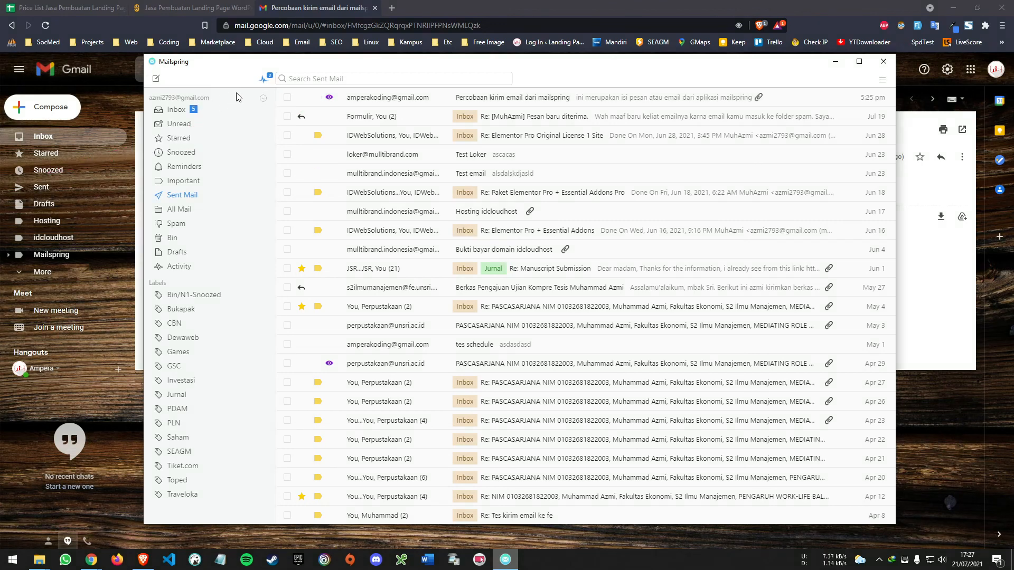
click(263, 84)
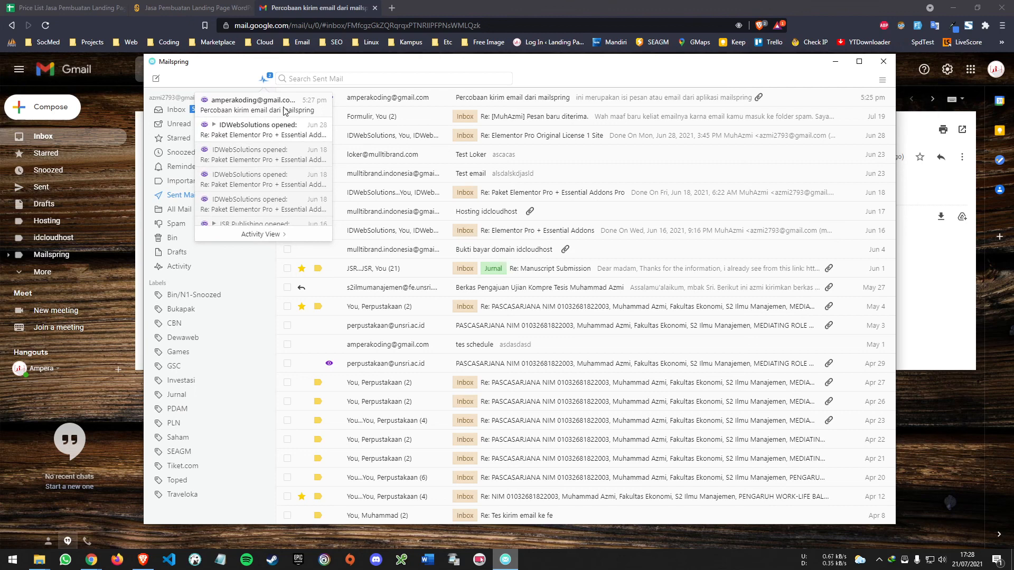
click(235, 104)
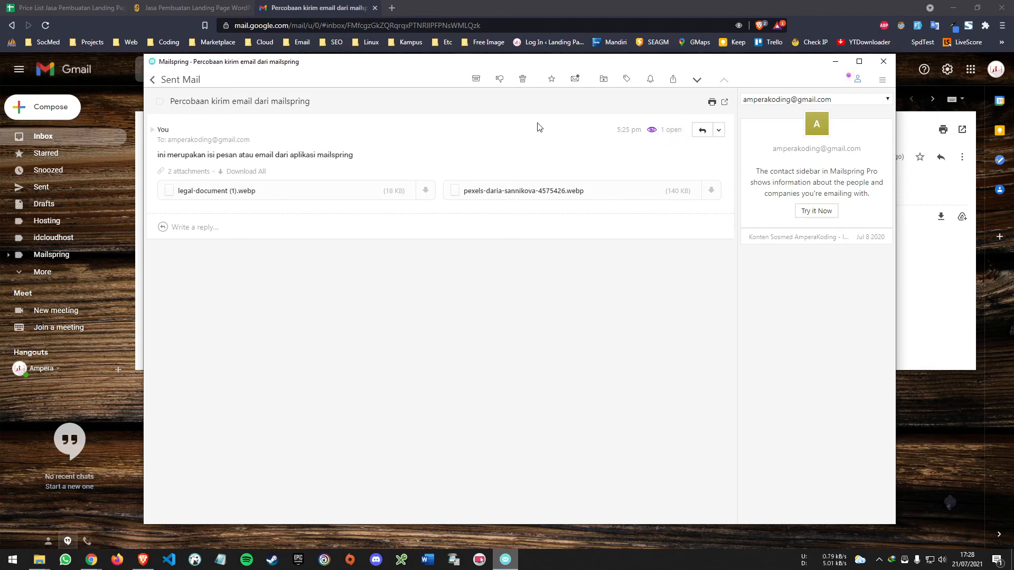
click(164, 84)
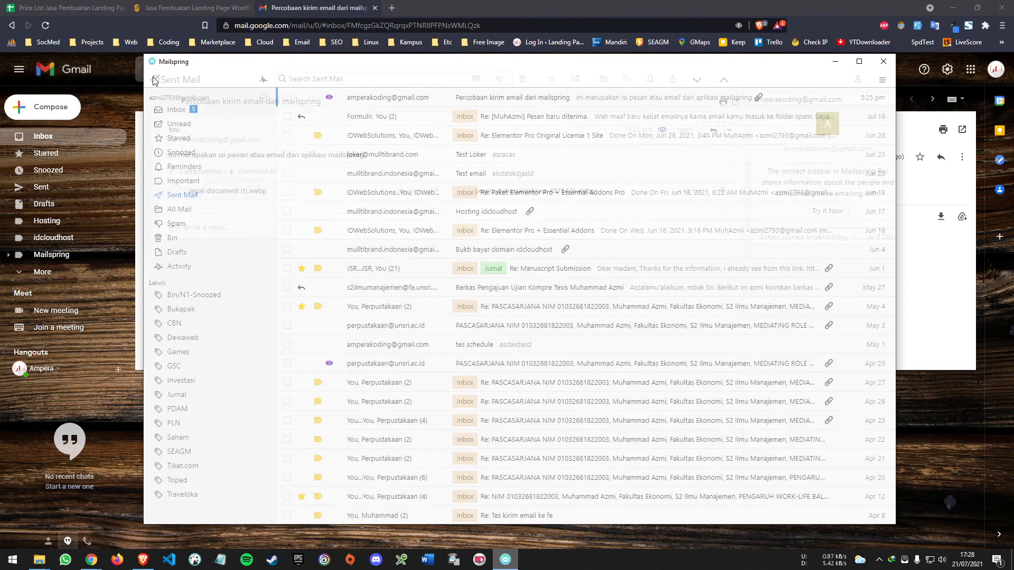
click(264, 80)
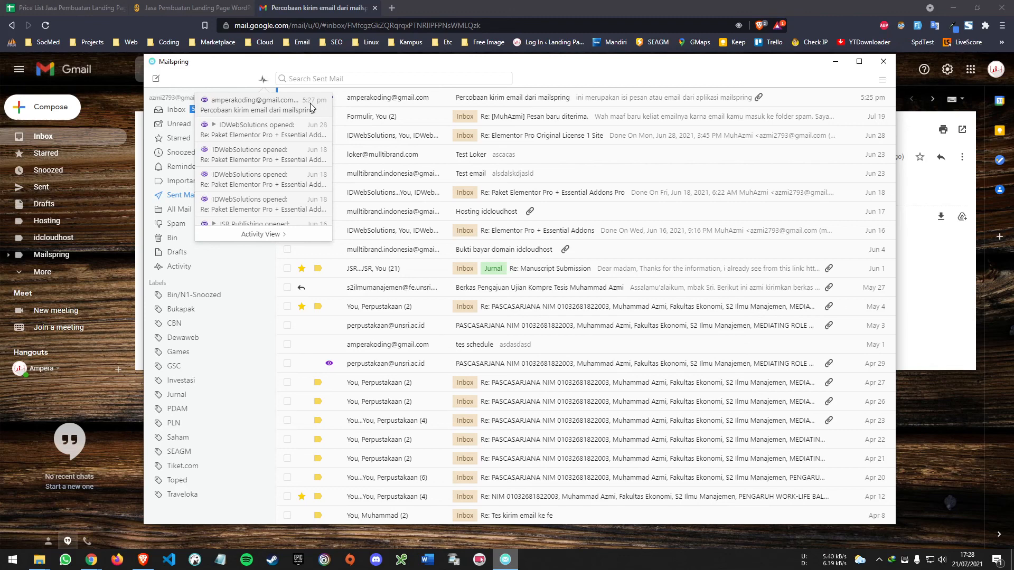
click(263, 79)
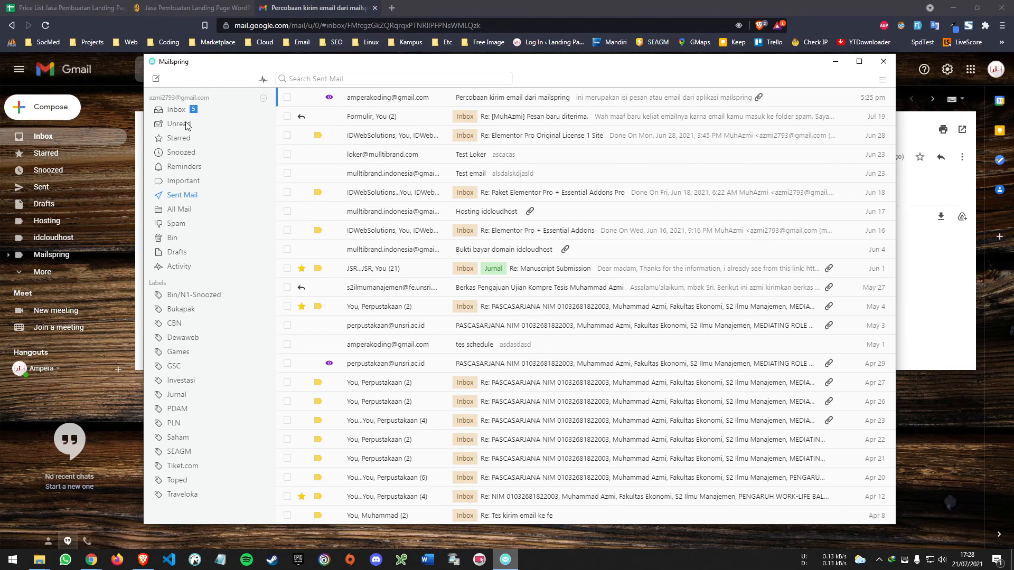
Show the All Mail folder and close the Mailspring window
click(192, 213)
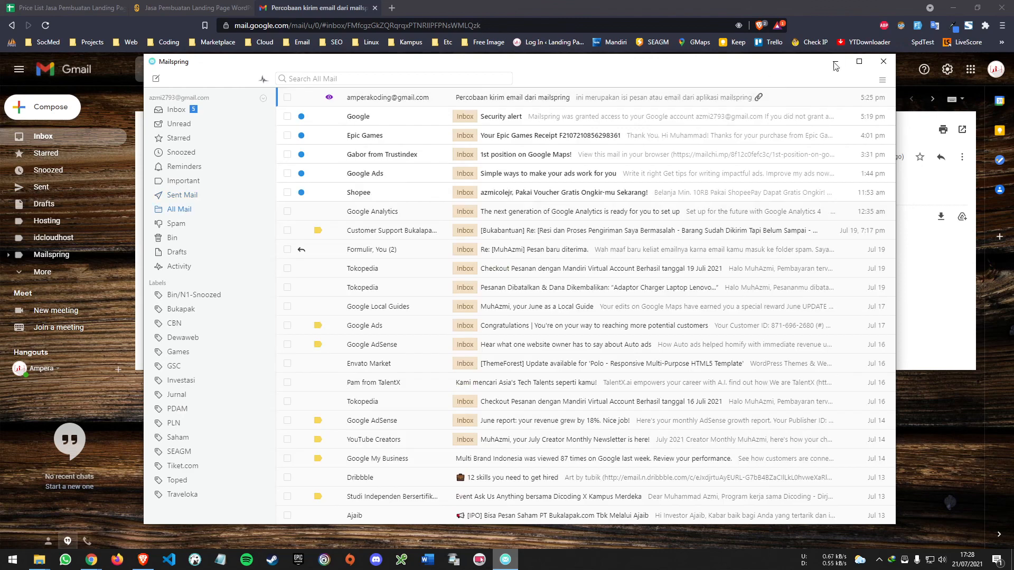
click(883, 62)
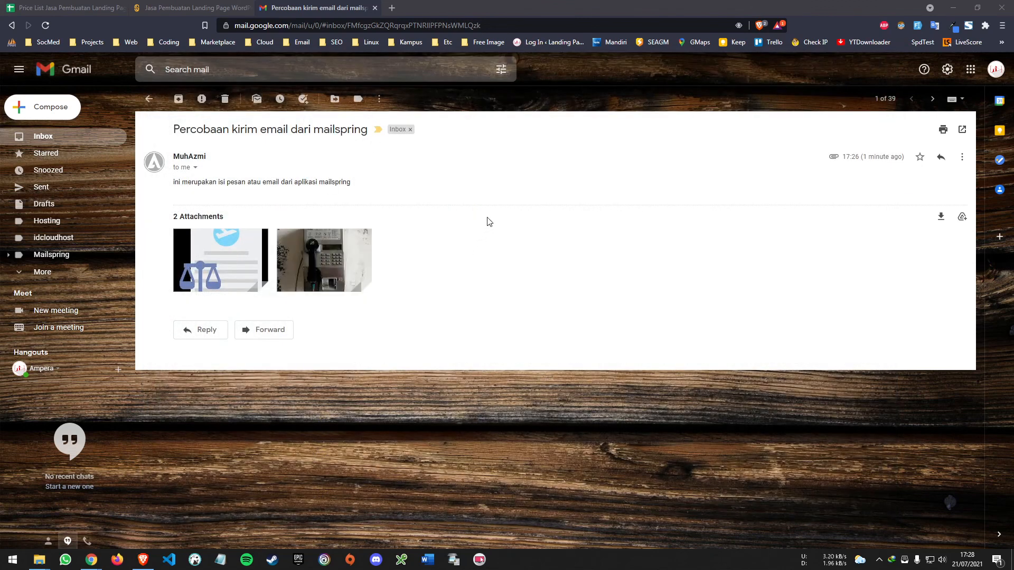